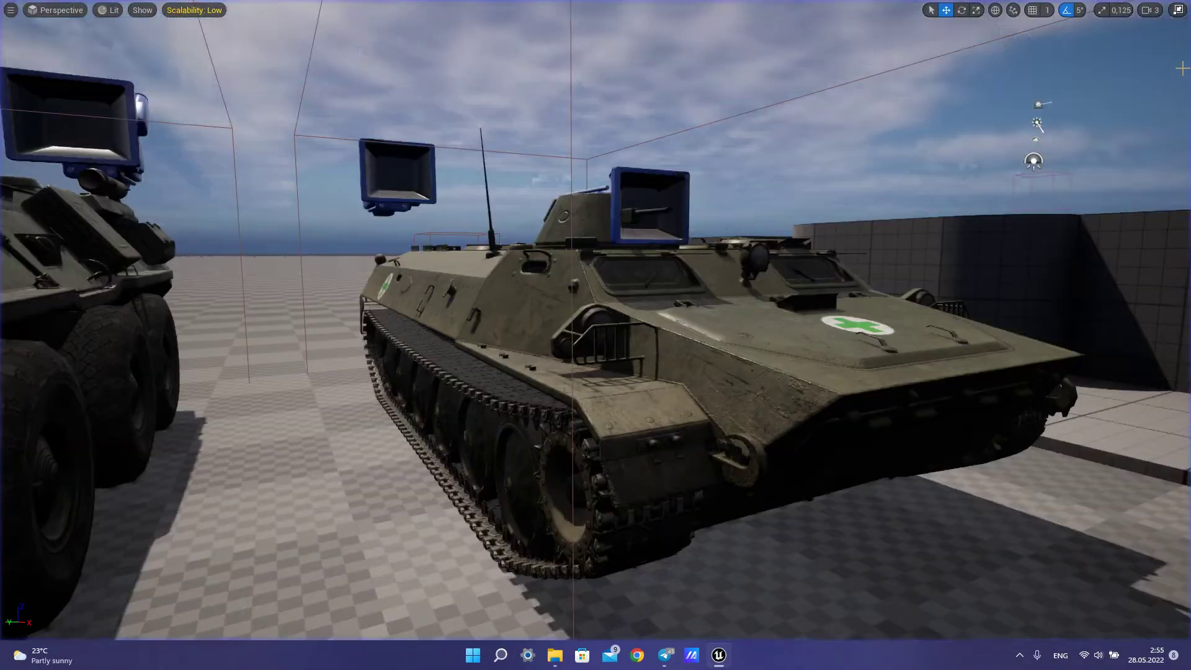
Step: Exit the immersive level viewport, open the SK_SMG11_X_Physics asset and inspect the hanging front strap on the gun
click(1177, 11)
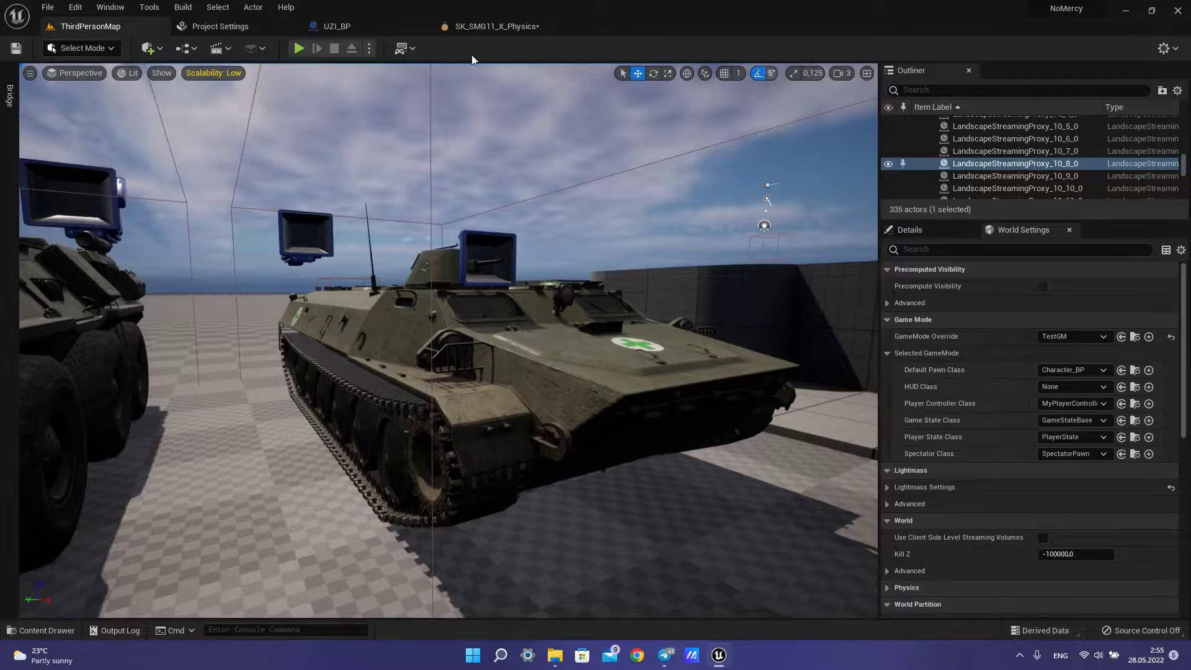
click(503, 32)
right_drag(616, 188, 664, 211)
mouse_move(614, 407)
right_down()
mouse_move(577, 385)
mouse_move(658, 396)
mouse_move(614, 407)
right_up()
right_drag(567, 493, 584, 441)
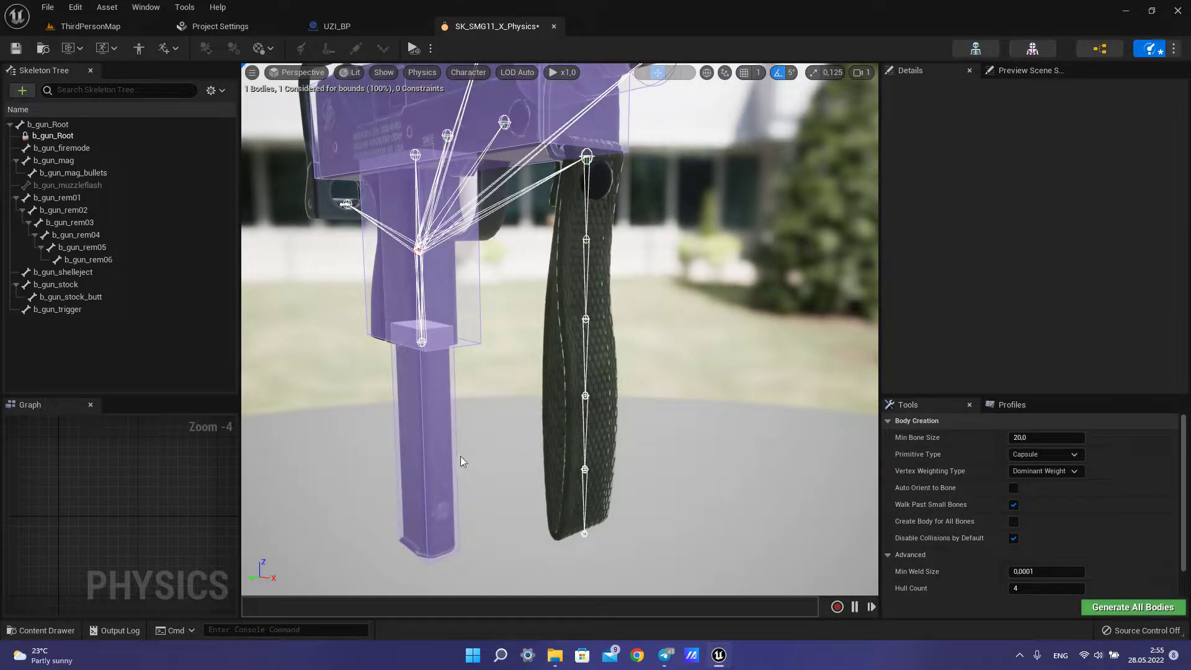
right_drag(630, 360, 456, 483)
right_drag(593, 318, 548, 483)
drag(550, 422, 599, 399)
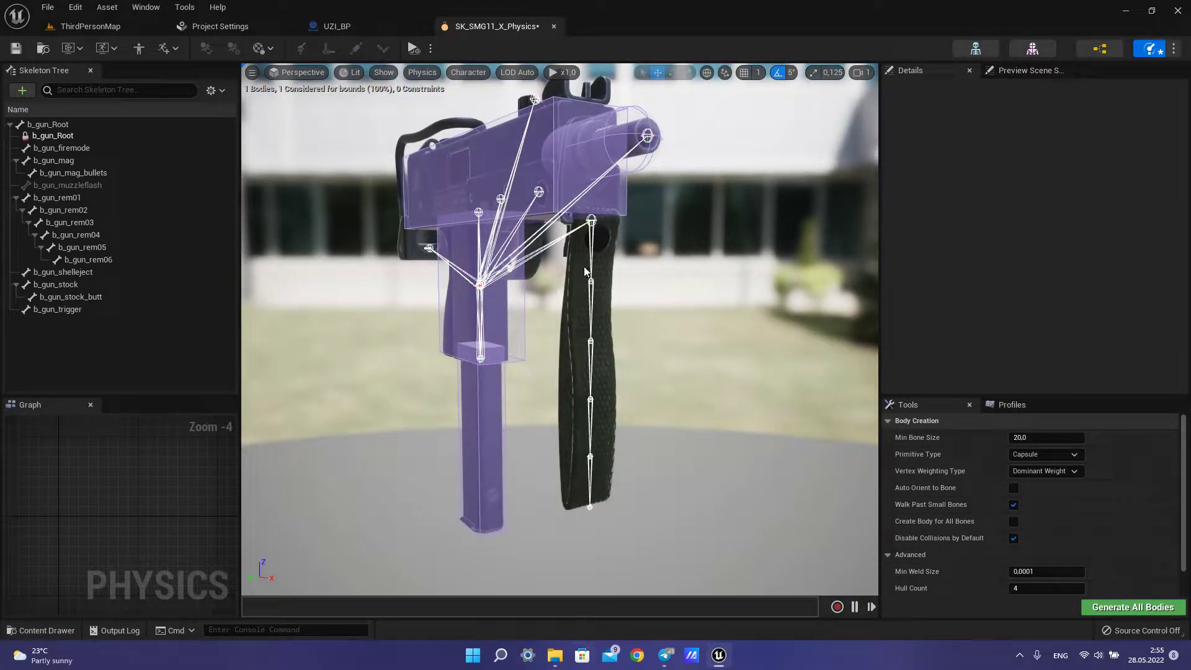
Step: Add capsule physics bodies to the strap bones b_gun_rem01 through b_gun_rem05 and check the skeleton tree's display options
click(127, 196)
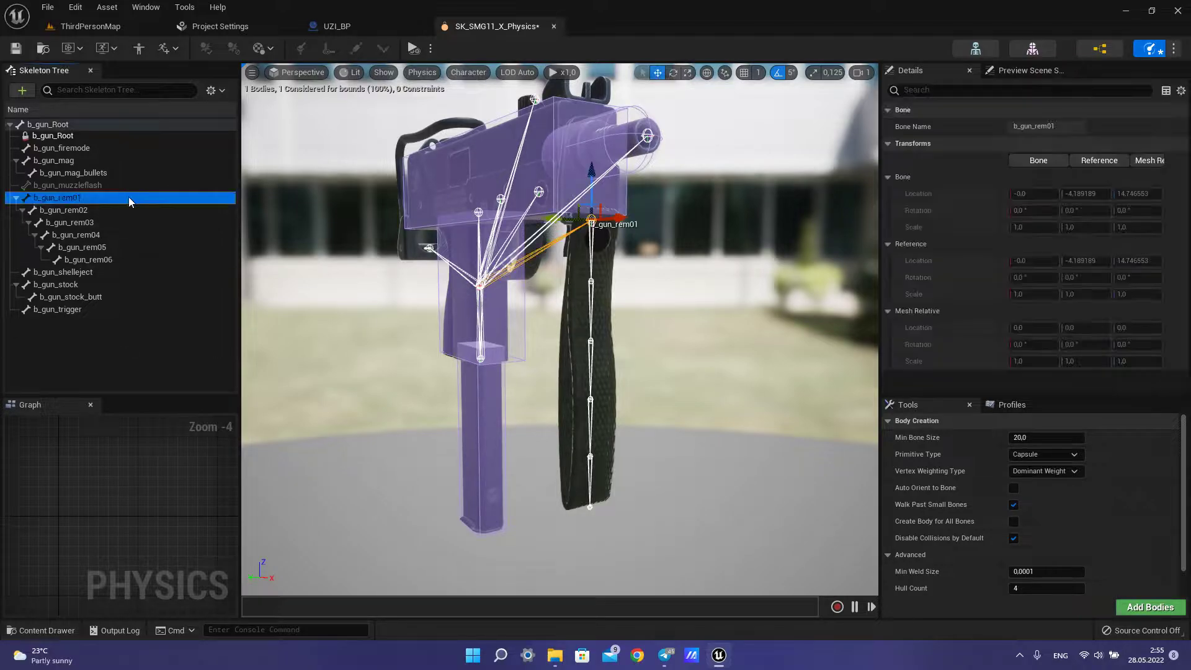
shift+click(143, 246)
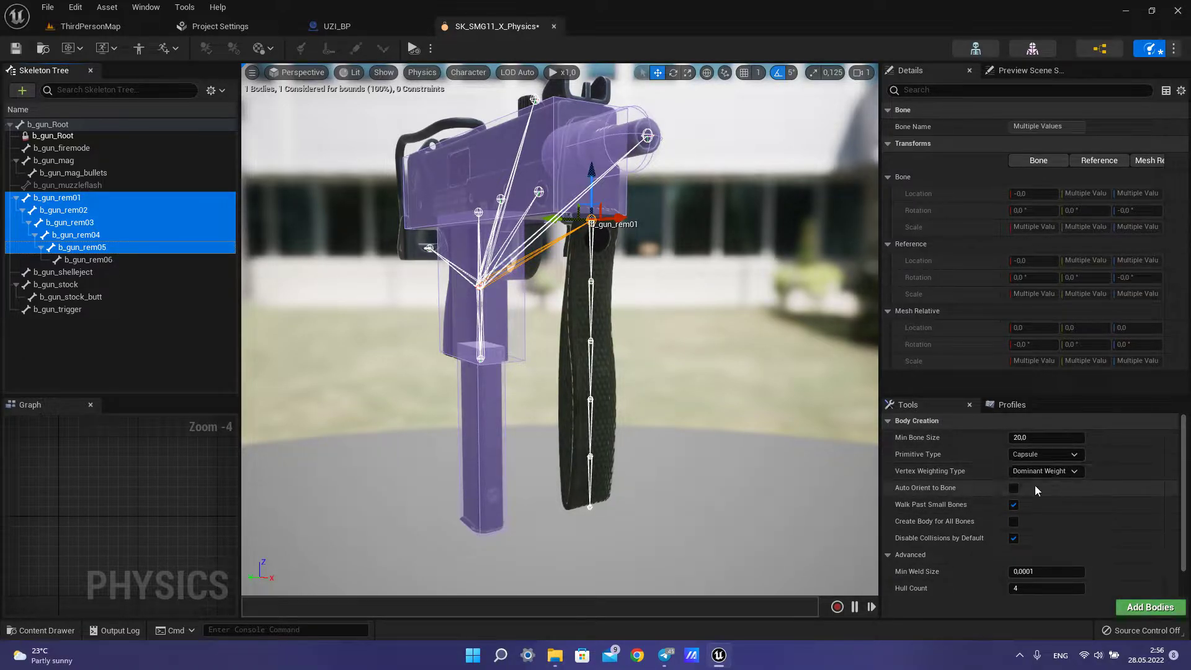
click(1131, 609)
alt+drag(623, 339, 658, 266)
scroll(657, 266, up, 2)
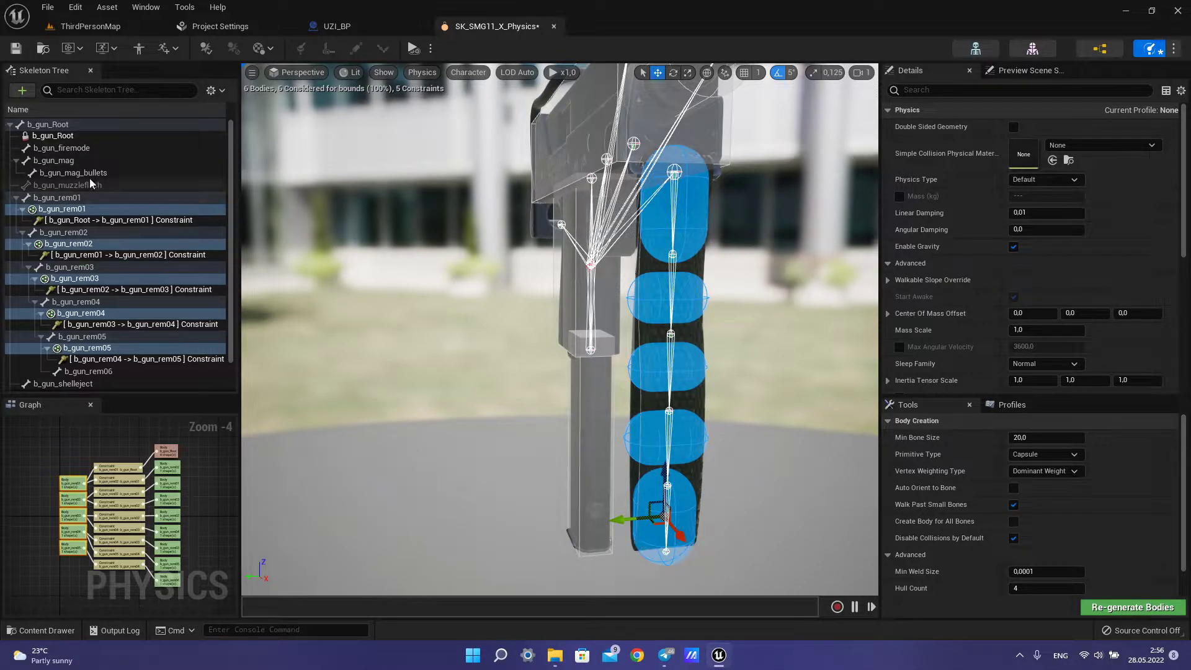
click(218, 89)
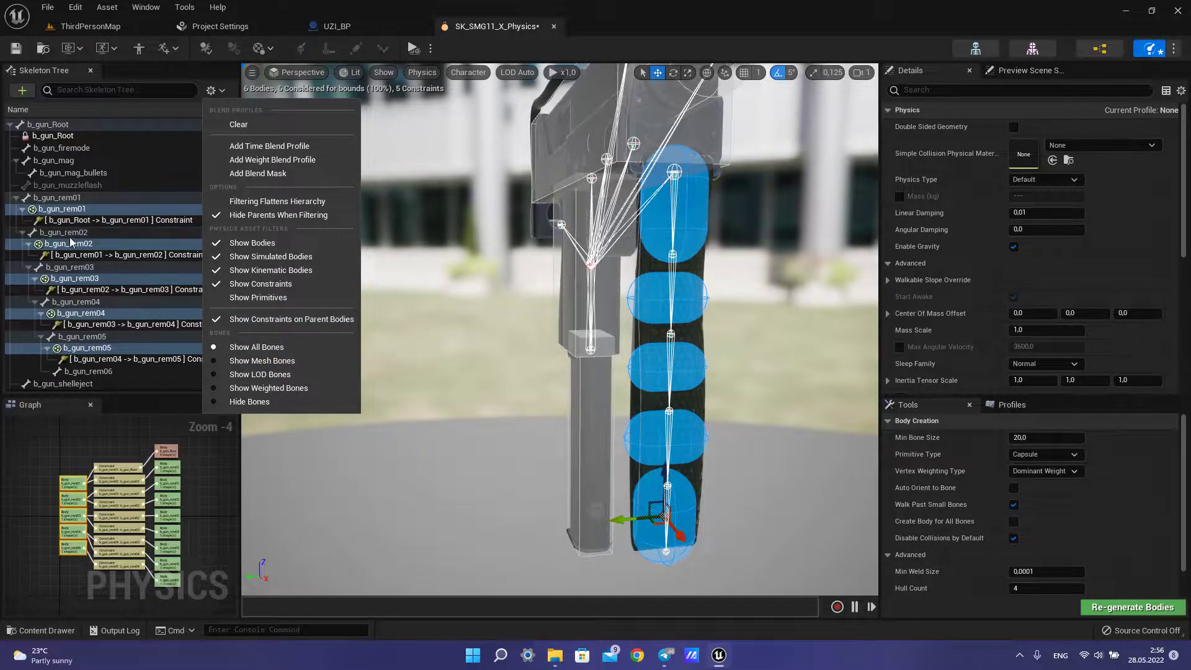
Step: Rotate the b_gun_rem02, b_gun_rem03 and b_gun_rem04 capsules upright so they run along the strap
right_drag(448, 279, 597, 278)
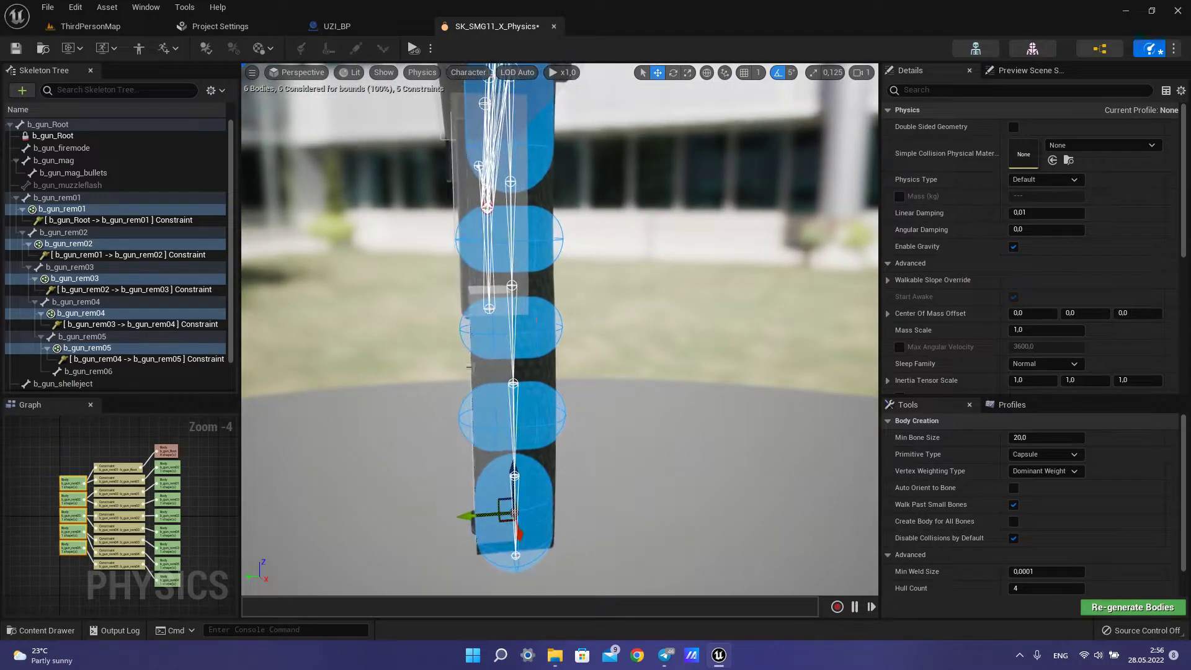
right_drag(447, 279, 366, 278)
drag(413, 257, 594, 211)
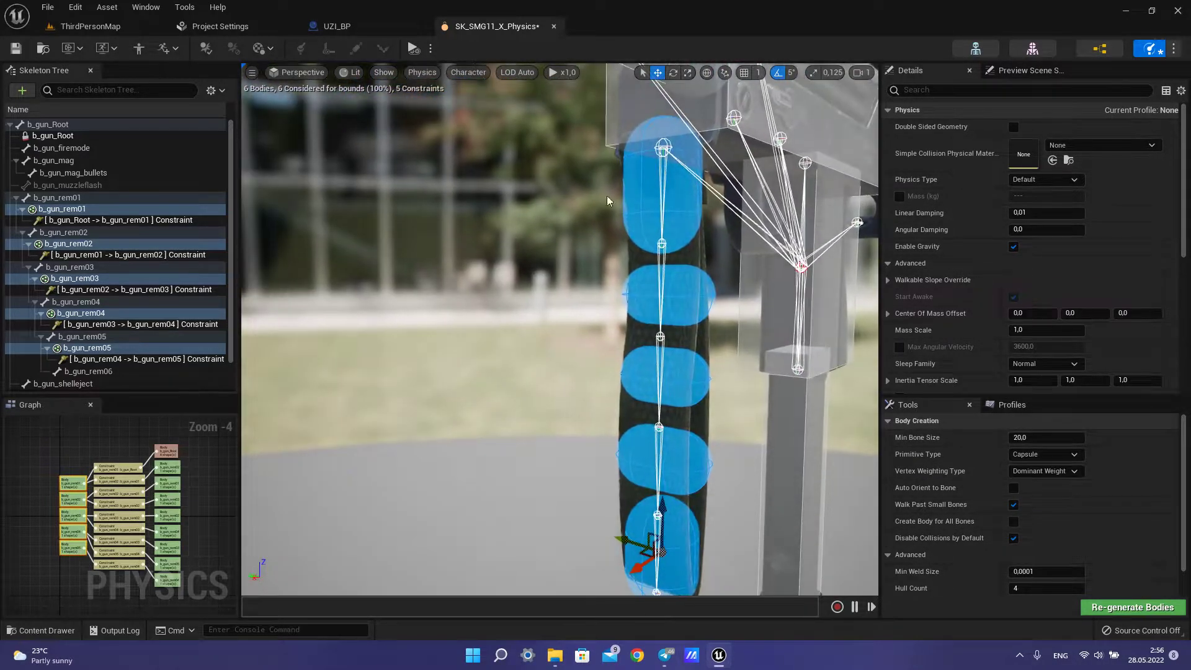
click(703, 301)
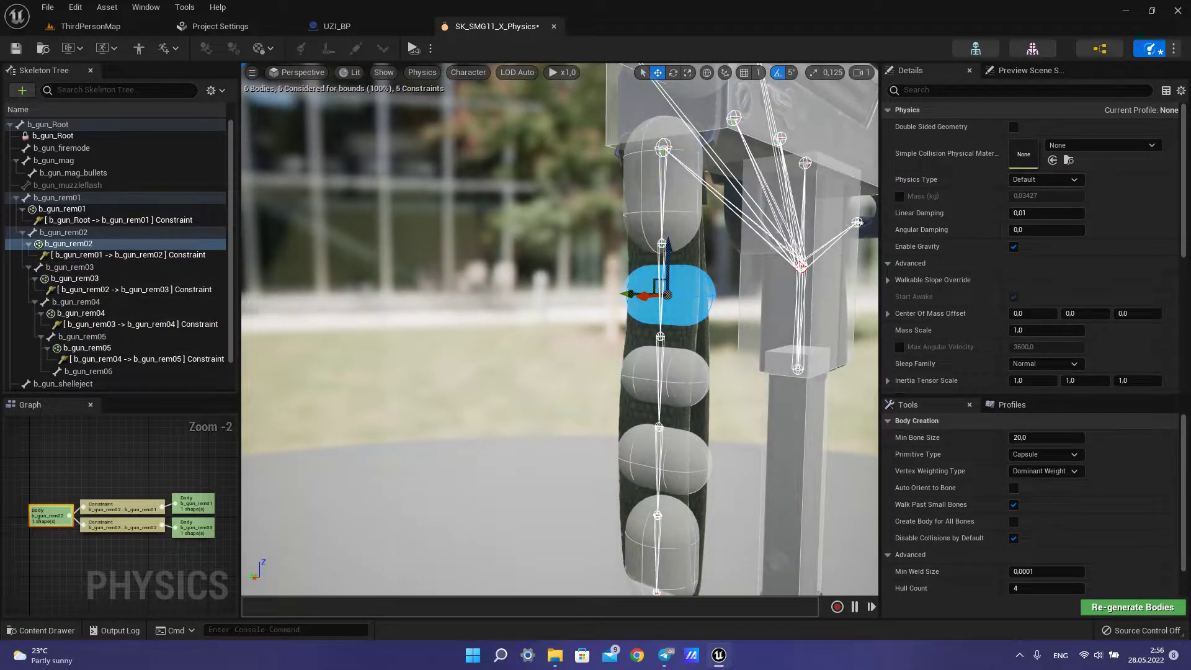
ctrl+click(694, 390)
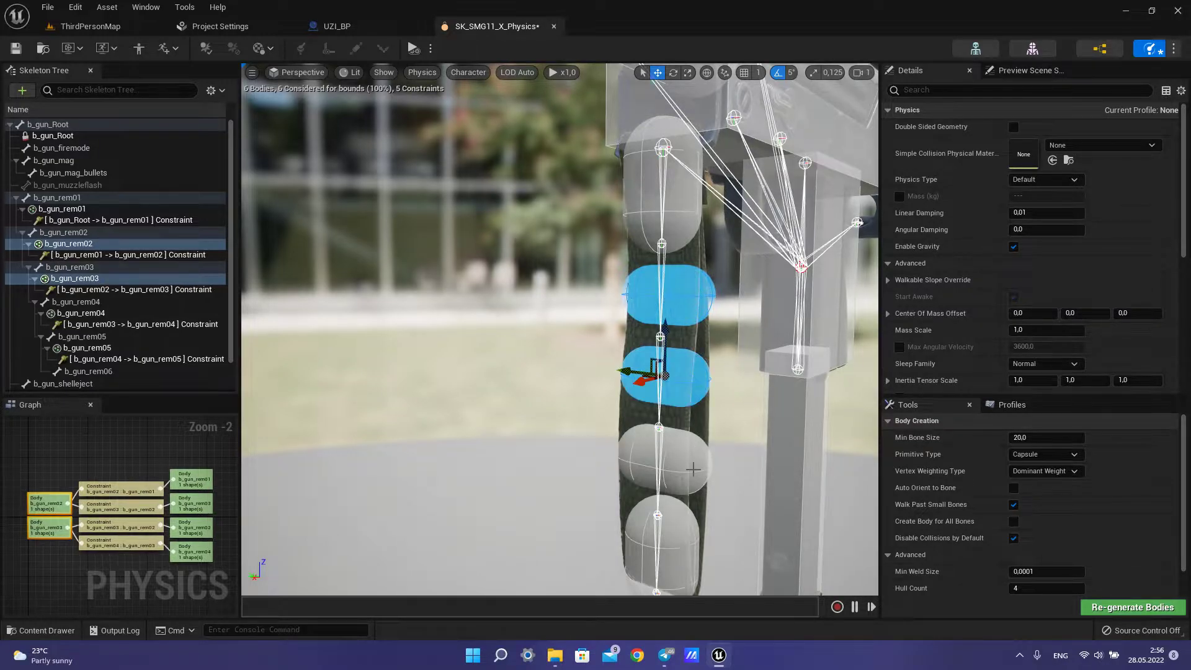
ctrl+click(694, 467)
right_drag(694, 364, 766, 459)
key(e)
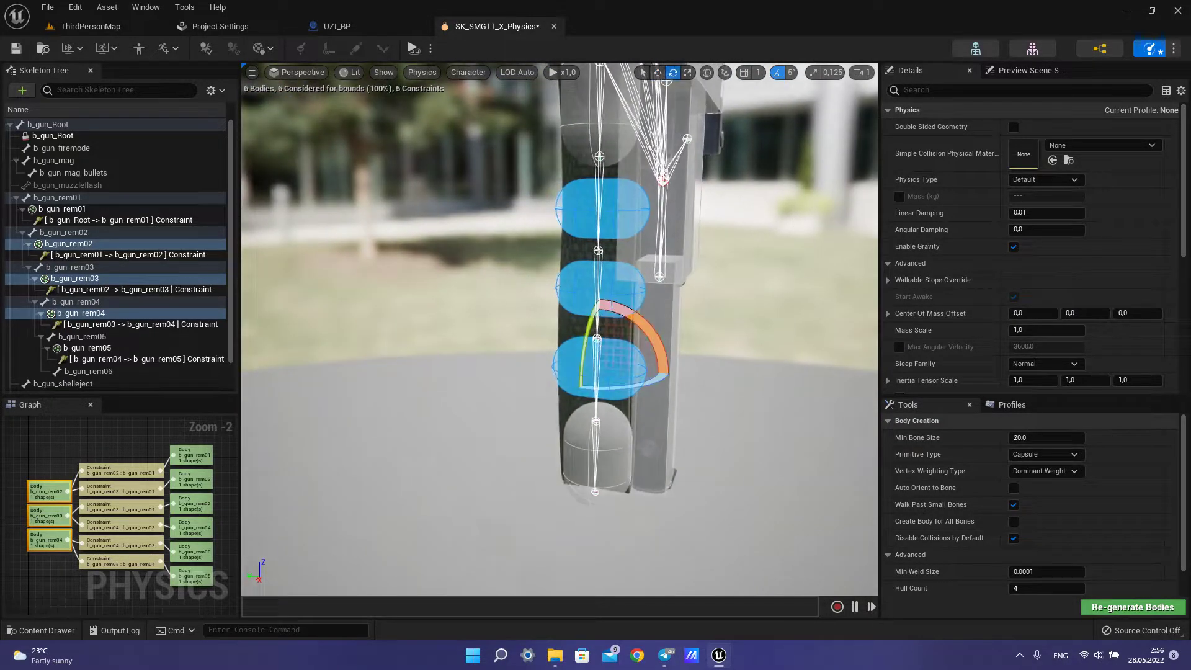
mouse_move(676, 131)
right_down()
mouse_move(866, 131)
mouse_move(677, 115)
right_up()
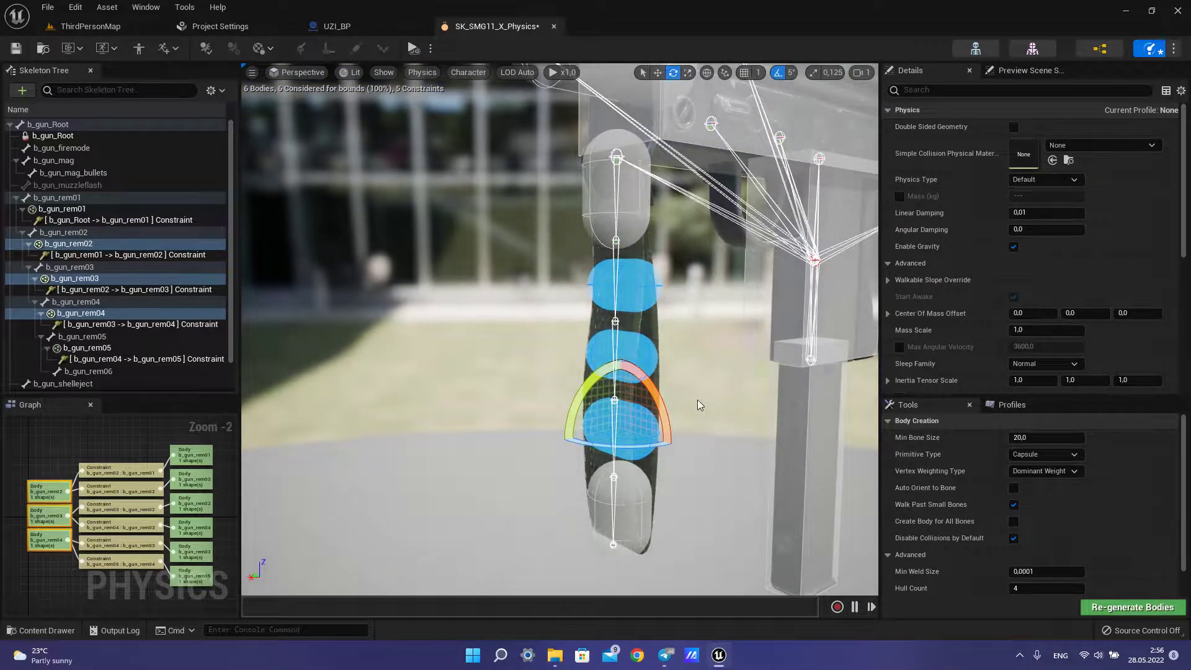
right_drag(657, 344, 577, 356)
drag(686, 347, 705, 428)
mouse_move(651, 331)
right_down()
mouse_move(806, 330)
mouse_move(782, 338)
mouse_move(635, 315)
right_up()
Step: Scale the three selected middle capsules so they cover the strap and meet their neighbouring bodies
key(r)
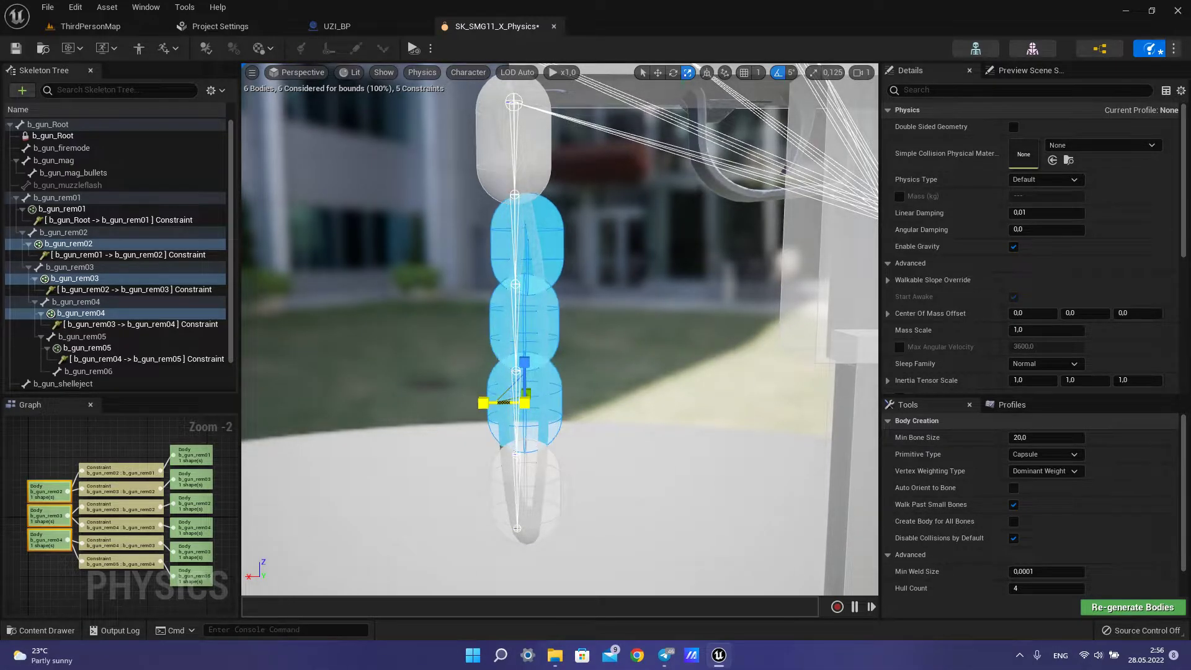
right_drag(659, 347, 632, 279)
scroll(647, 367, down, 3)
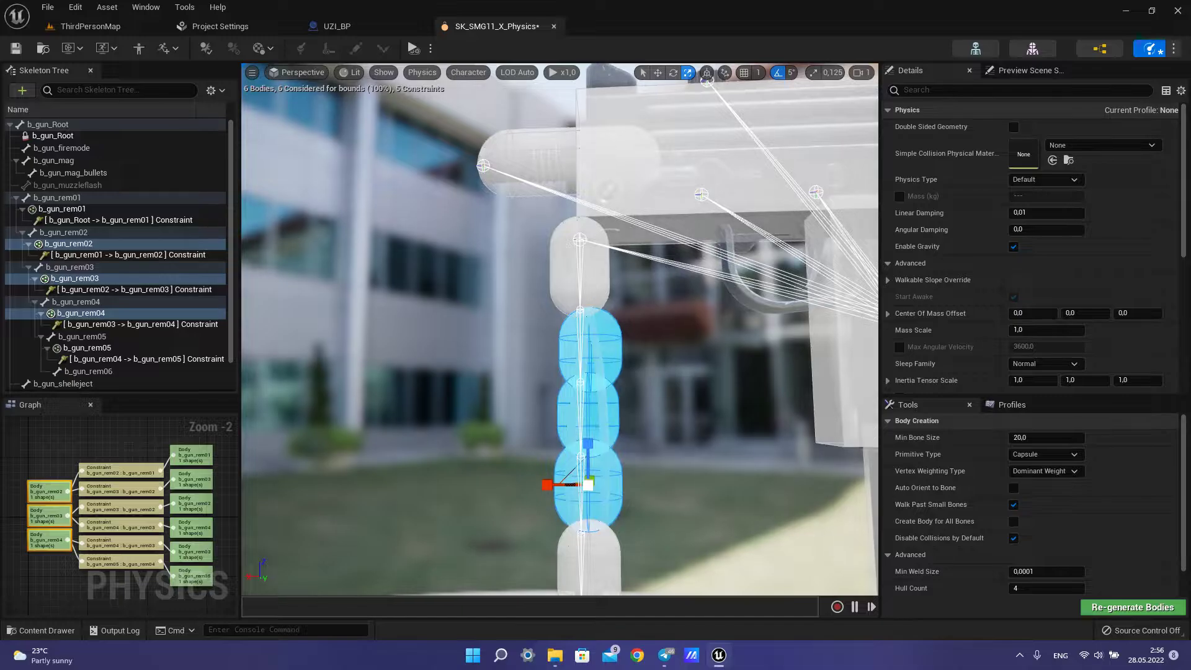
Step: Move the b_gun_rem01 capsule slightly along X to line it up with the capsules below it
click(583, 291)
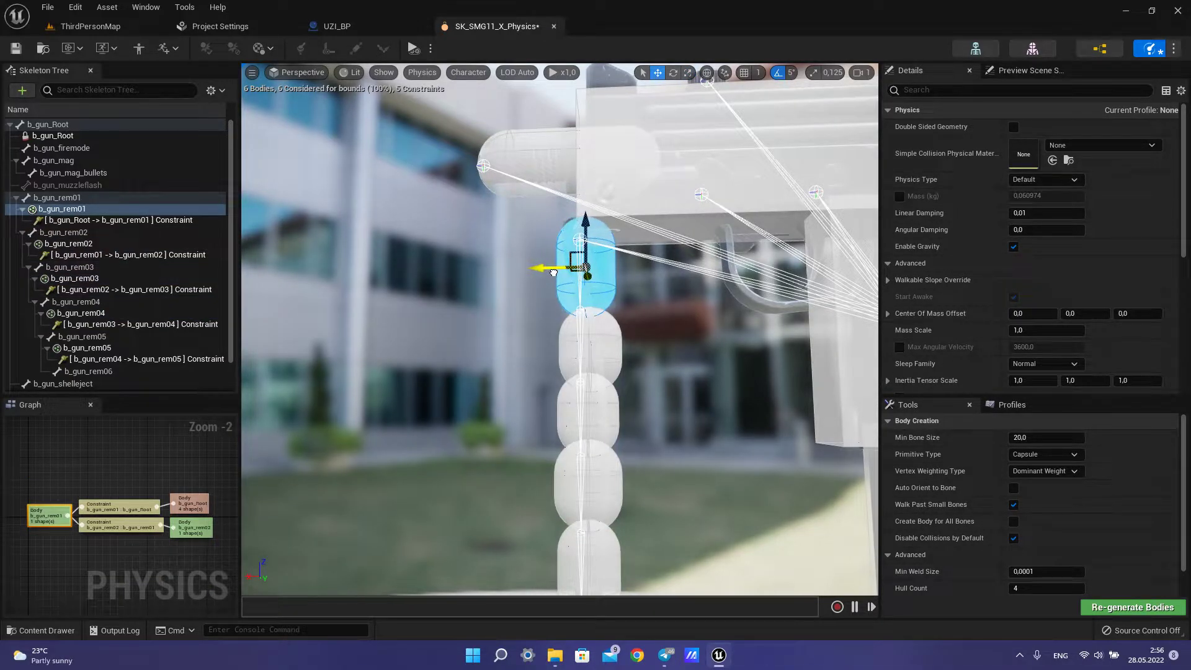
right_drag(605, 293, 831, 310)
right_drag(627, 396, 626, 372)
alt+right_drag(535, 507, 496, 507)
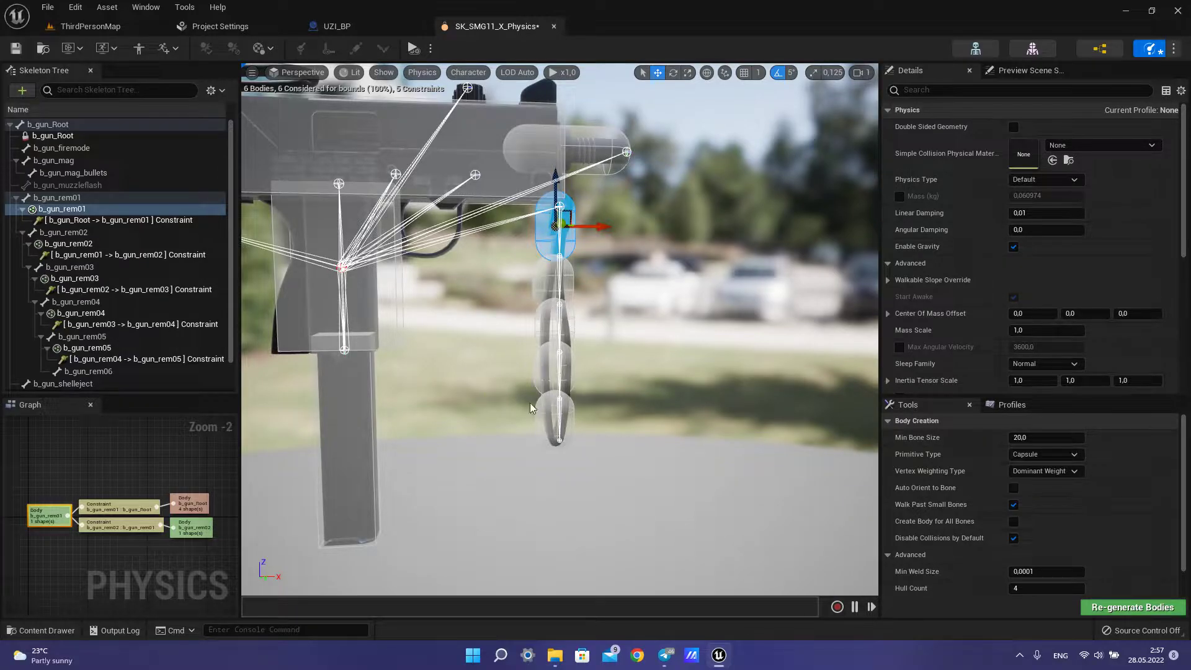
Step: Run the physics simulation, watch how the strap bodies swing from the gun, and stop the simulation
click(412, 48)
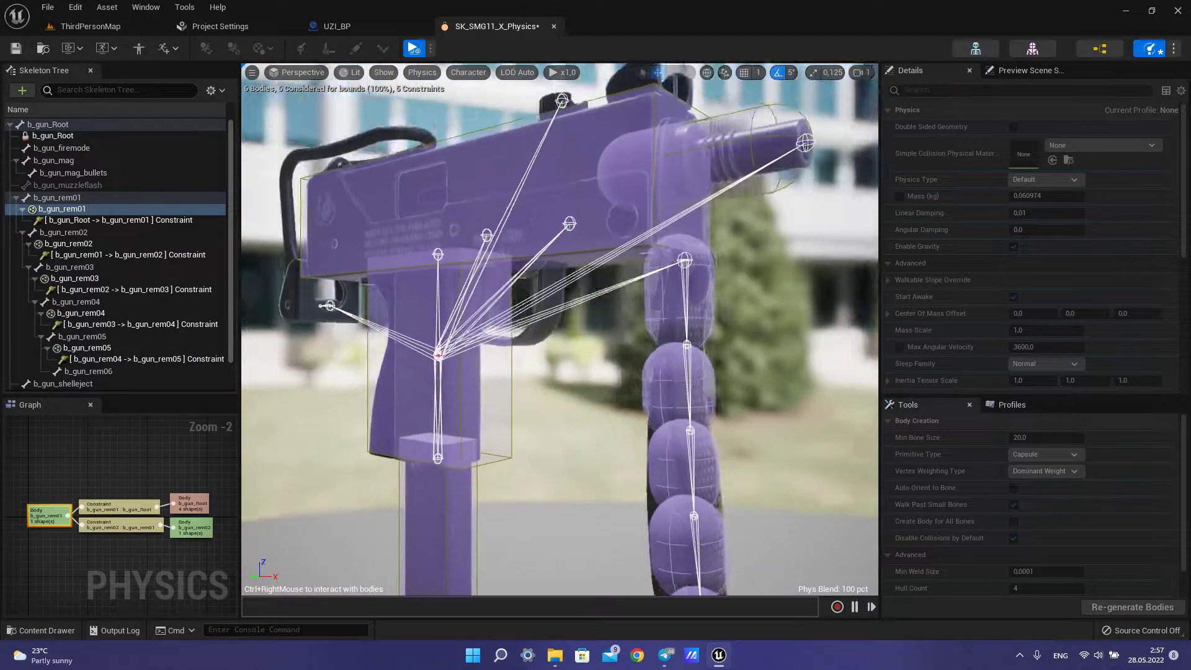
right_drag(589, 287, 483, 287)
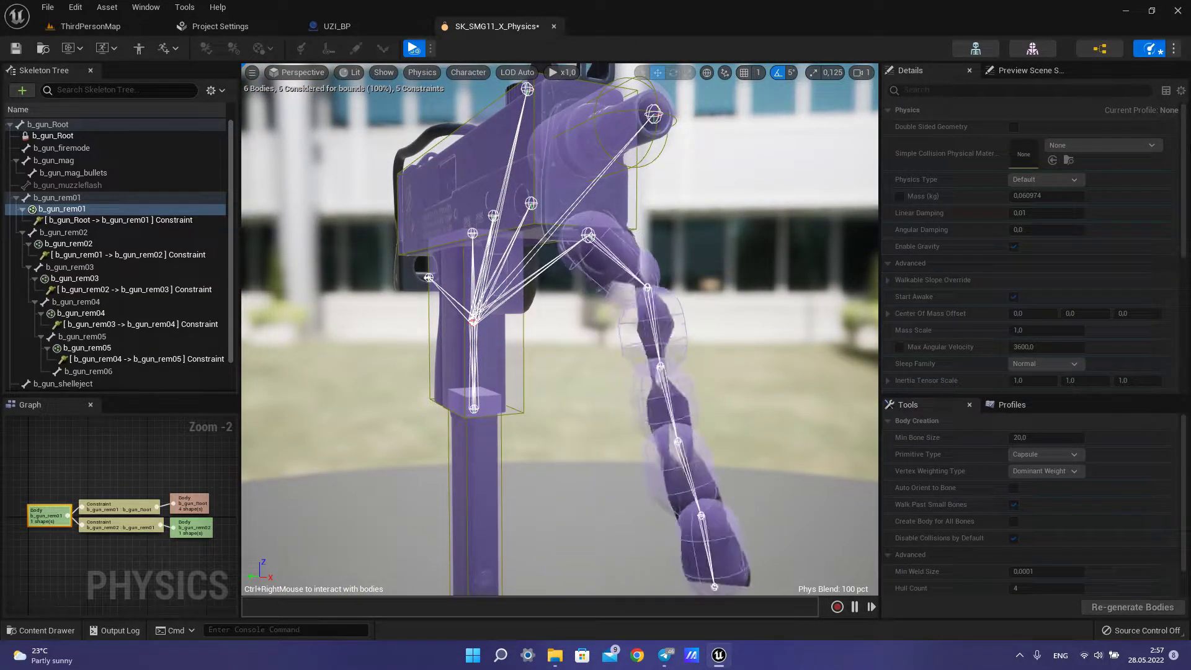
right_drag(703, 220, 718, 276)
mouse_move(595, 243)
right_down()
mouse_move(595, 329)
mouse_move(595, 243)
right_up()
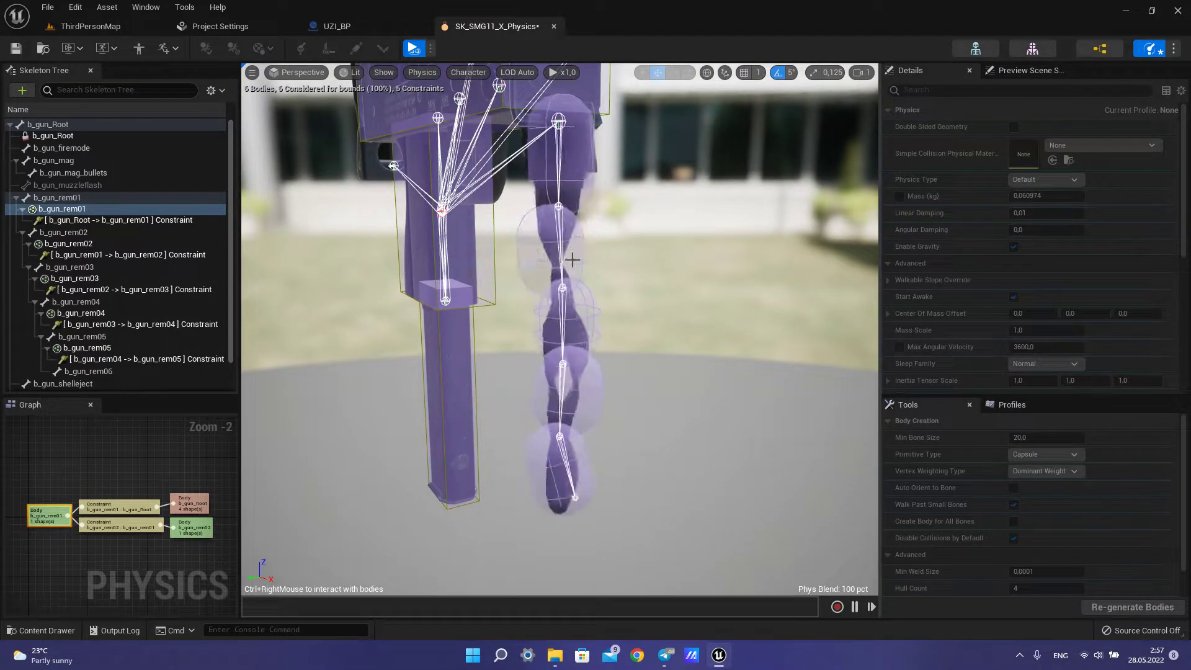
middle_drag(597, 245, 597, 244)
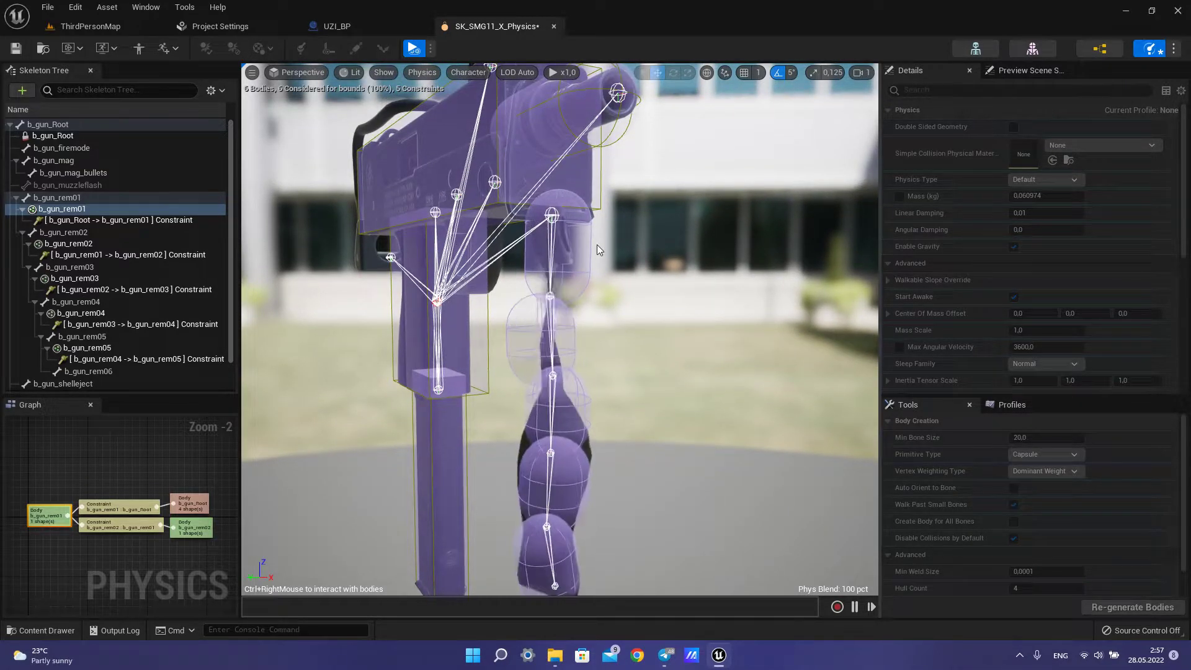
right_drag(597, 244, 762, 179)
key(w)
key(w)
key(a)
key(s)
click(413, 48)
Step: On the b_gun_Root to b_gun_rem01 constraint, lock Swing 1 and Swing 2 motion and set Twist Motion to Limited
right_drag(711, 351, 701, 318)
key(s)
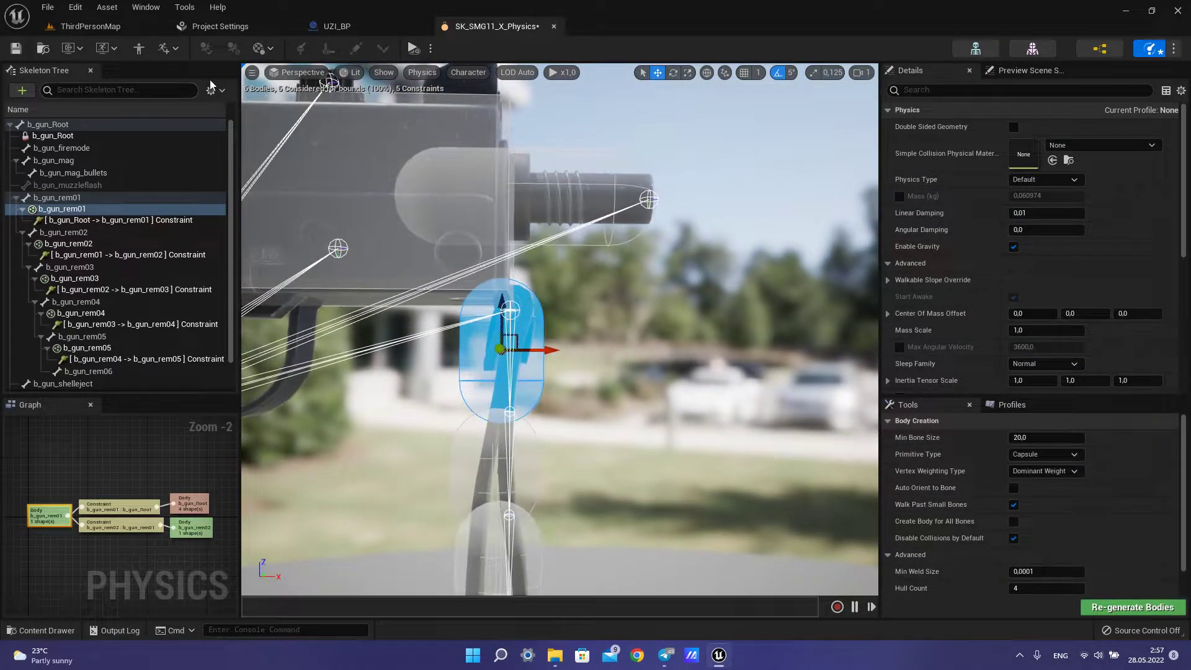
click(114, 221)
mouse_move(395, 210)
right_down()
mouse_move(361, 196)
mouse_move(369, 232)
mouse_move(401, 243)
mouse_move(395, 210)
right_up()
key(s)
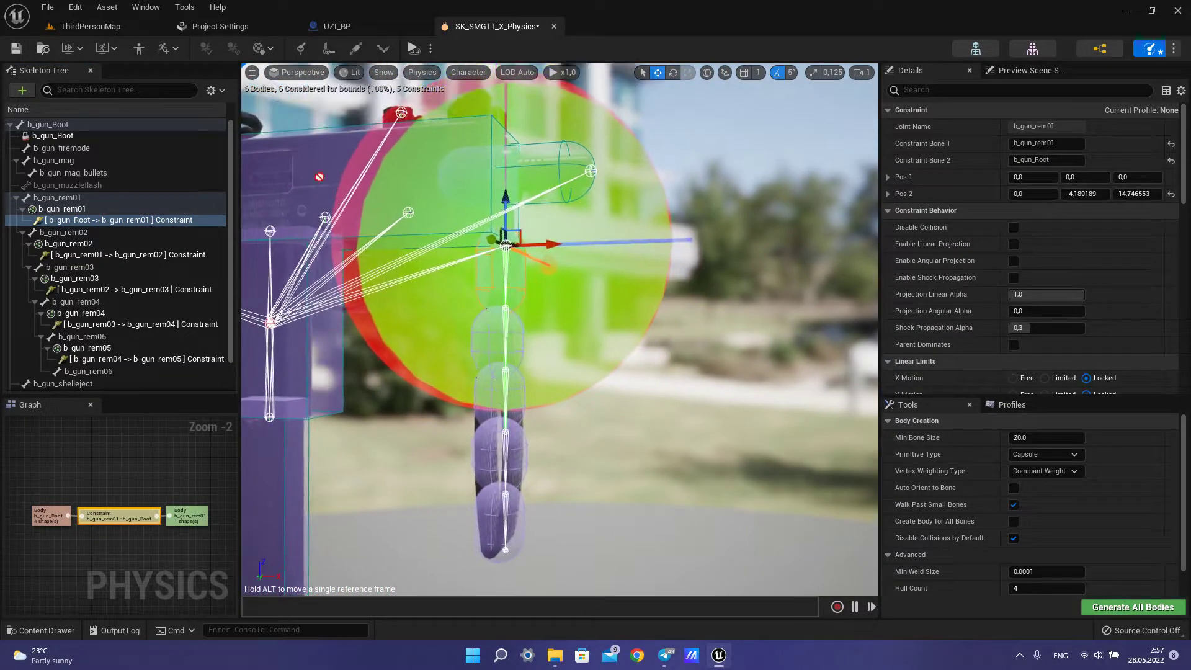
click(218, 91)
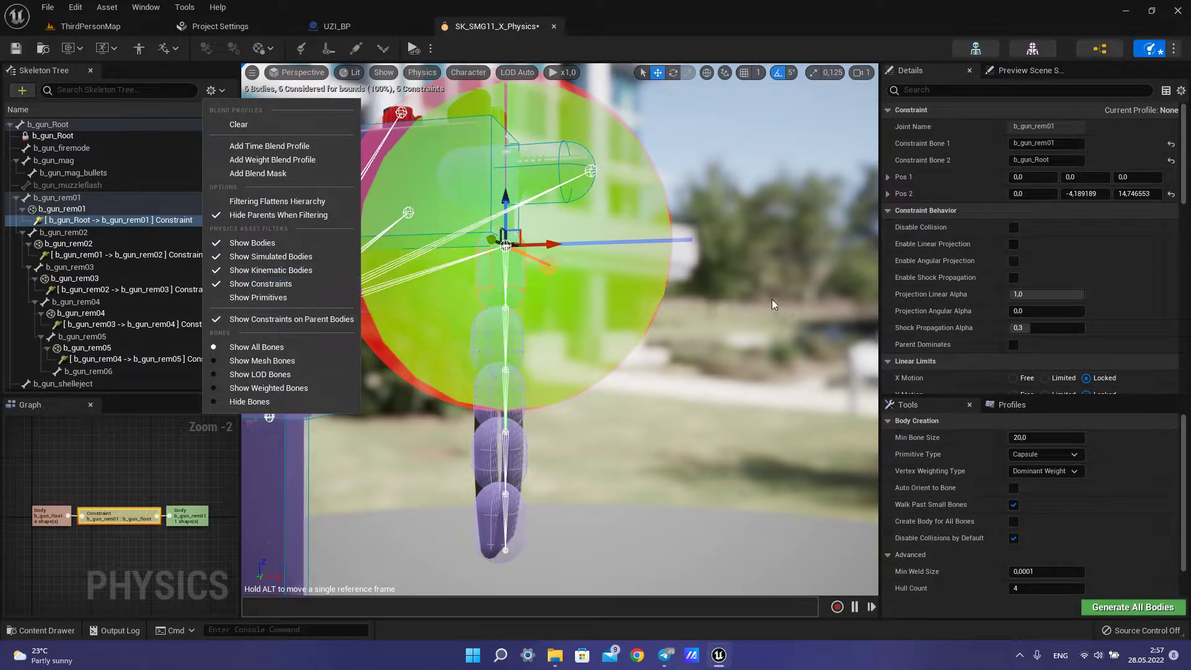
right_drag(780, 302, 780, 254)
right_drag(410, 298, 415, 301)
scroll(1132, 298, down, 6)
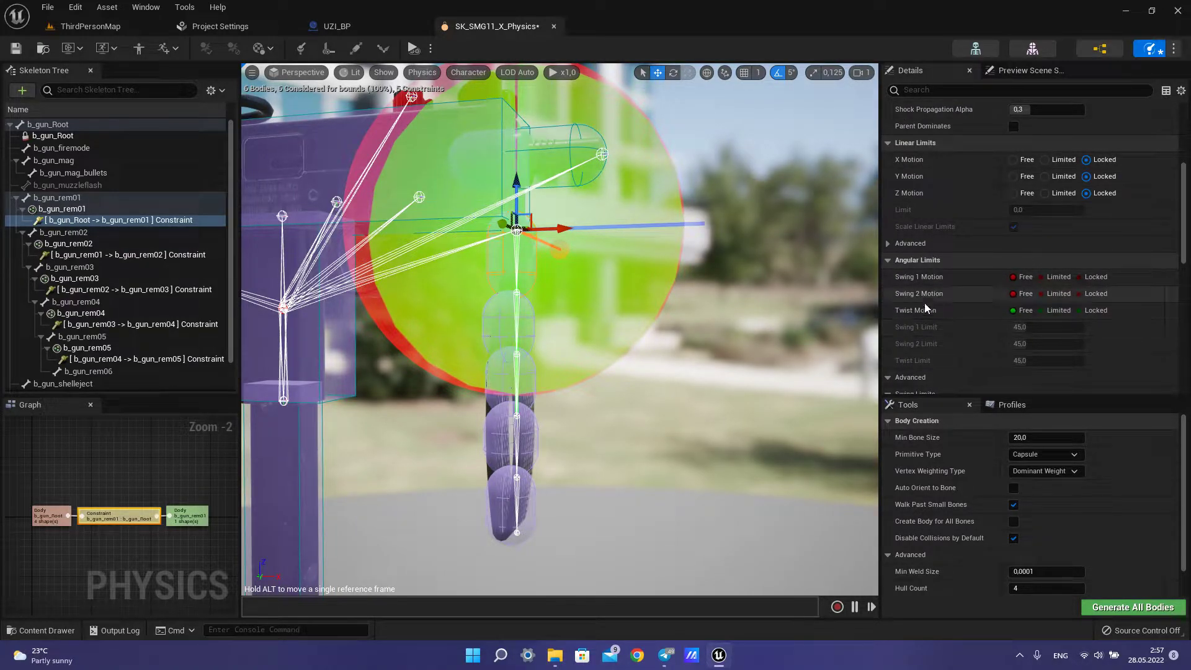
click(1091, 280)
click(1088, 312)
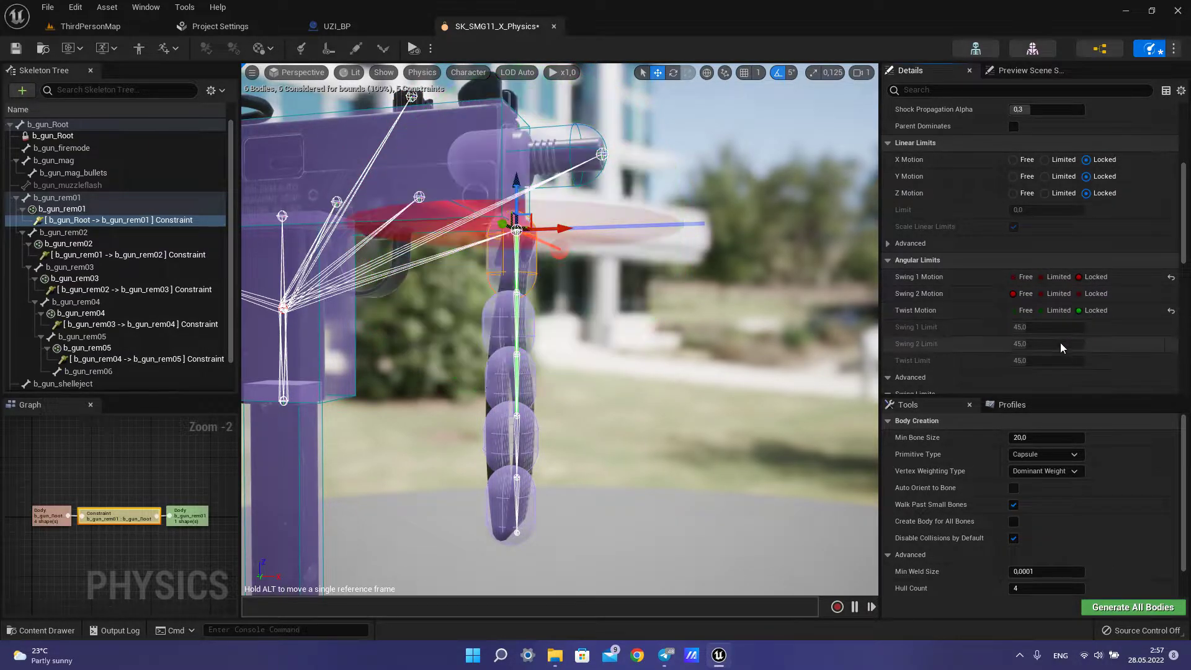
click(1092, 296)
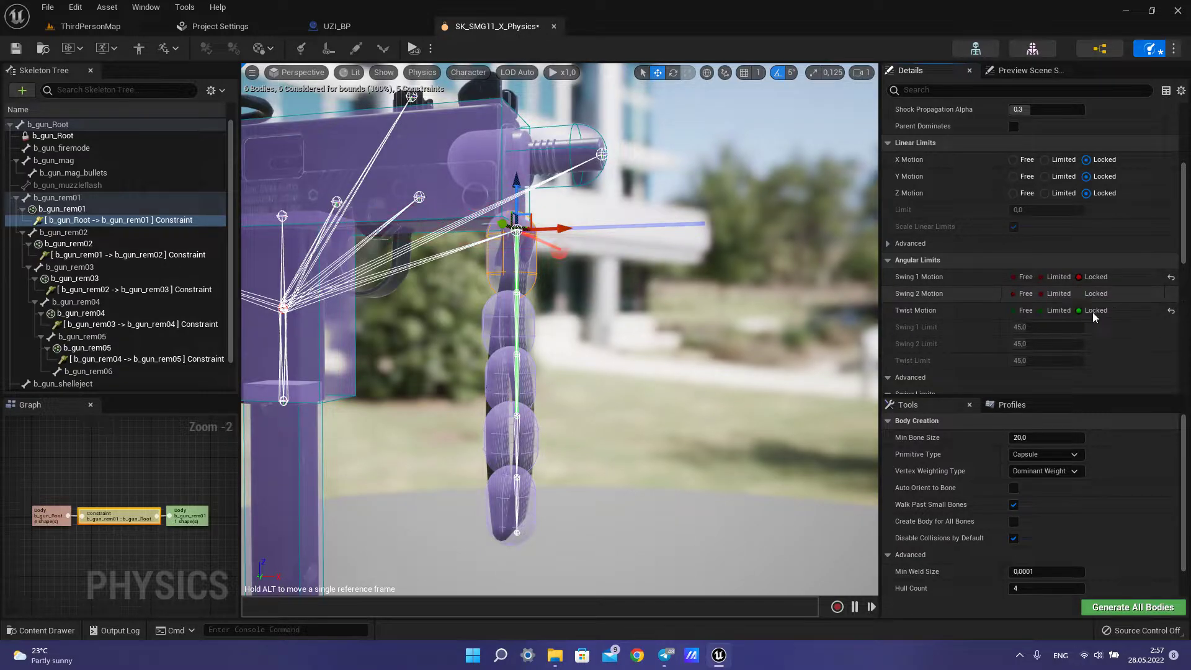
click(1054, 312)
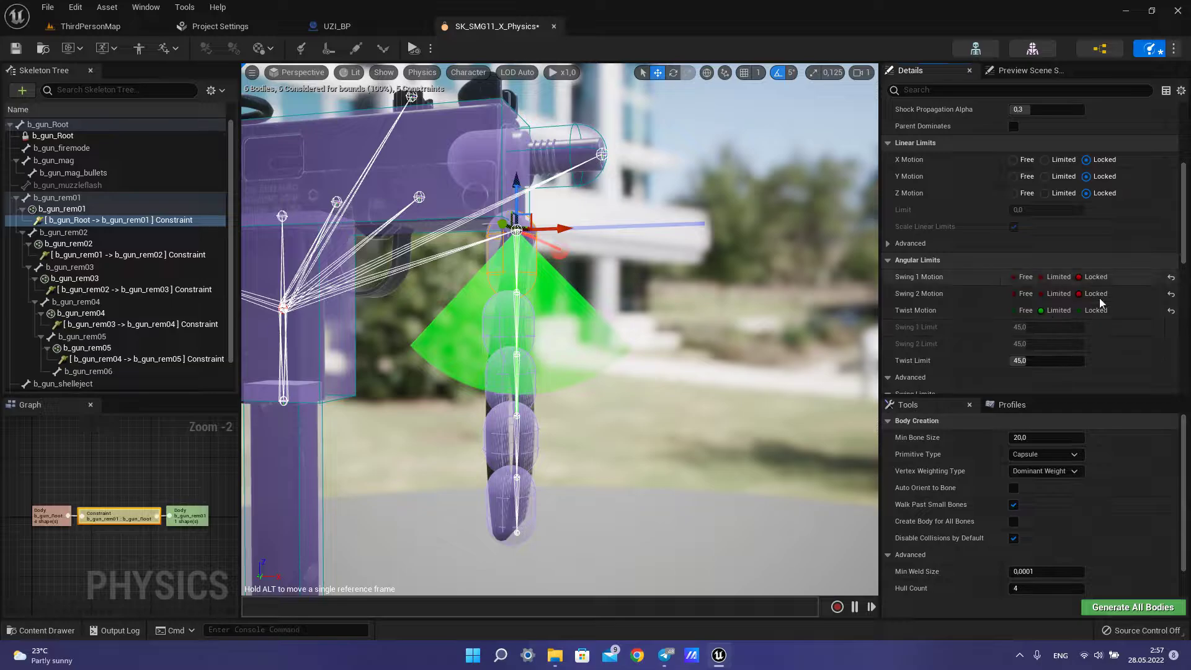
Step: Set the Twist Limit of the b_gun_Root to b_gun_rem01 constraint to 90 degrees and check its range around the strap
right_drag(682, 298, 434, 292)
right_drag(558, 322, 620, 433)
right_drag(746, 169, 607, 382)
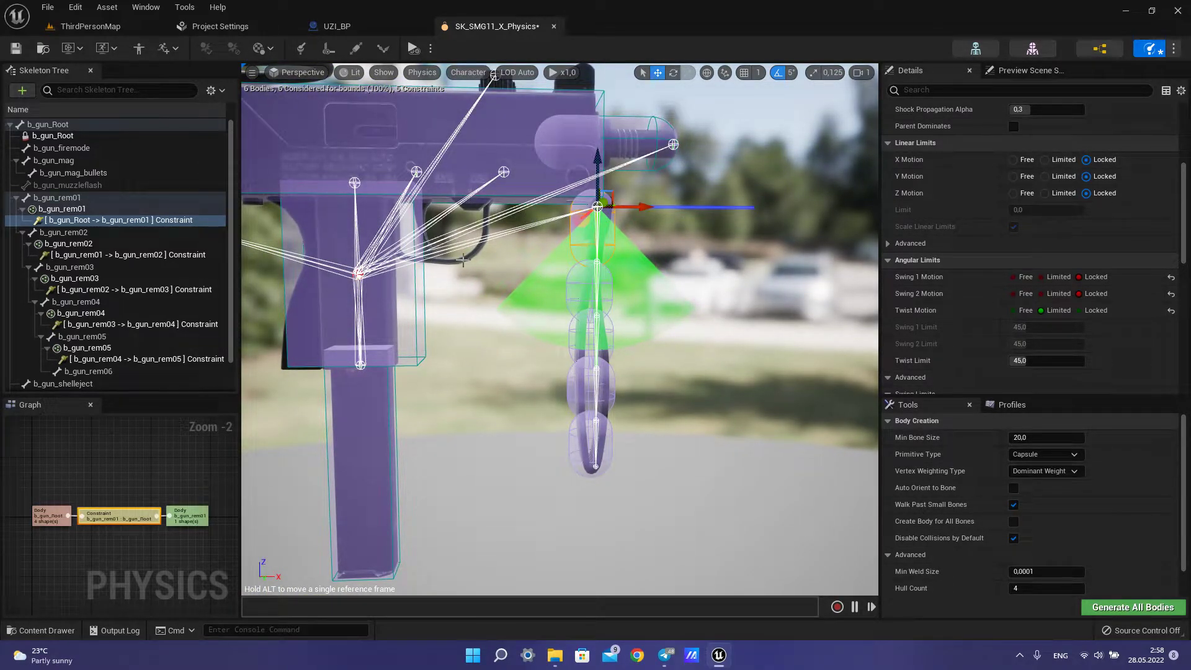
click(1046, 362)
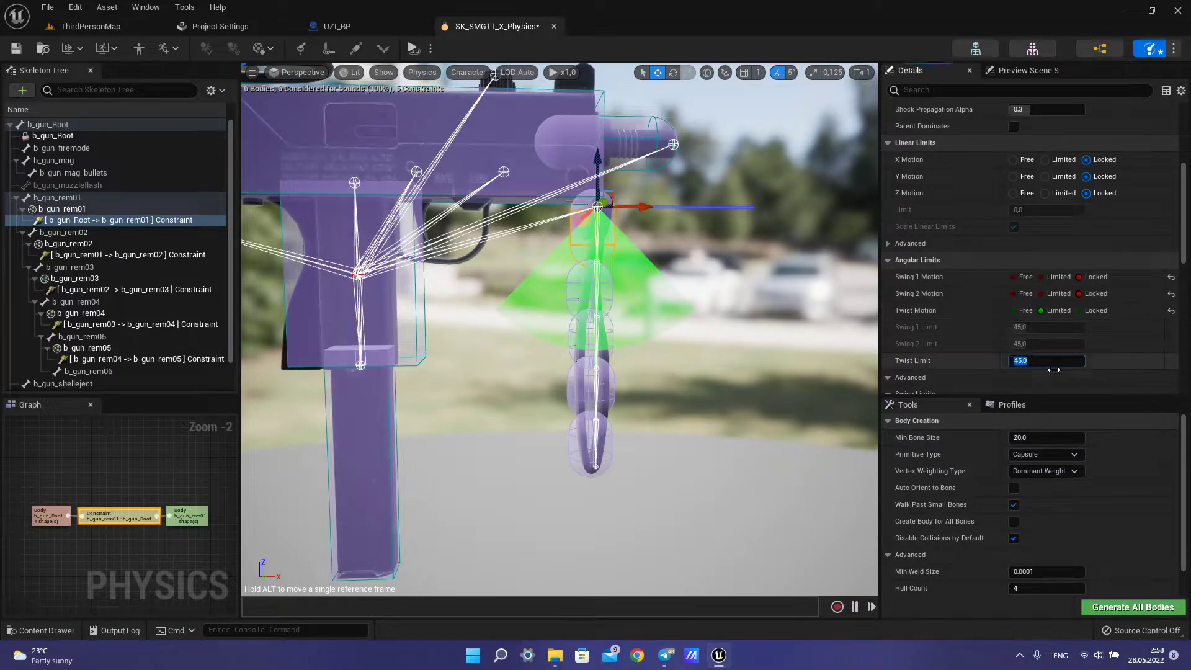
text(90)
key(Return)
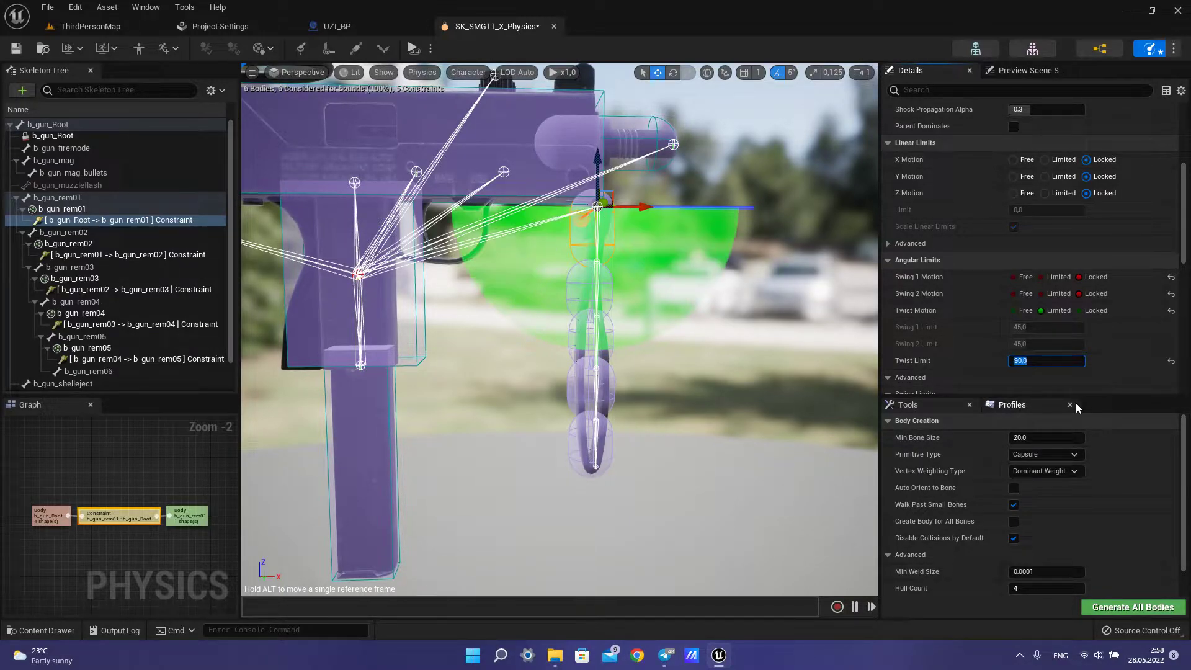
alt+drag(560, 337, 341, 335)
drag(620, 307, 580, 426)
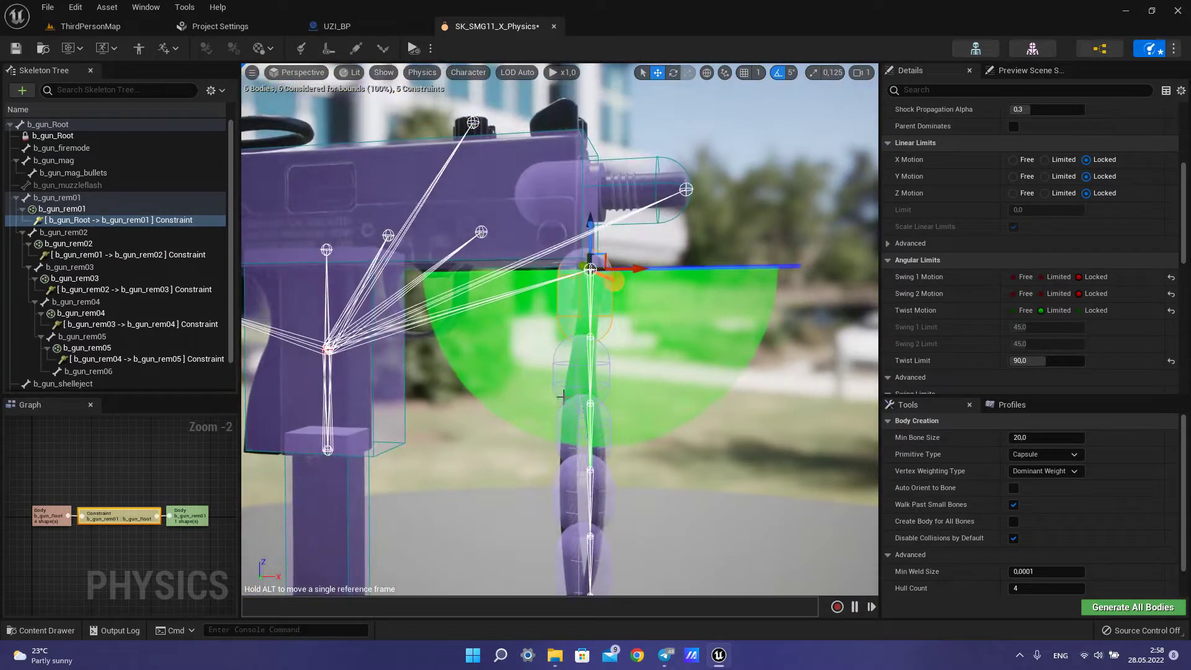
right_drag(614, 328, 680, 393)
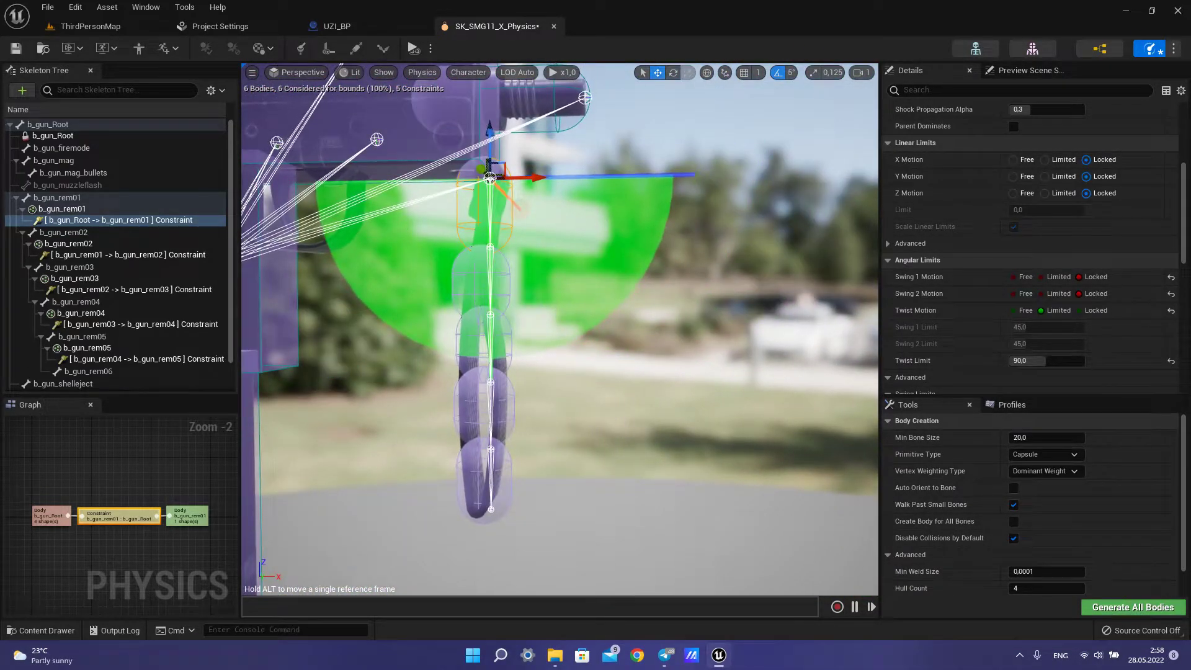
right_drag(473, 451, 572, 451)
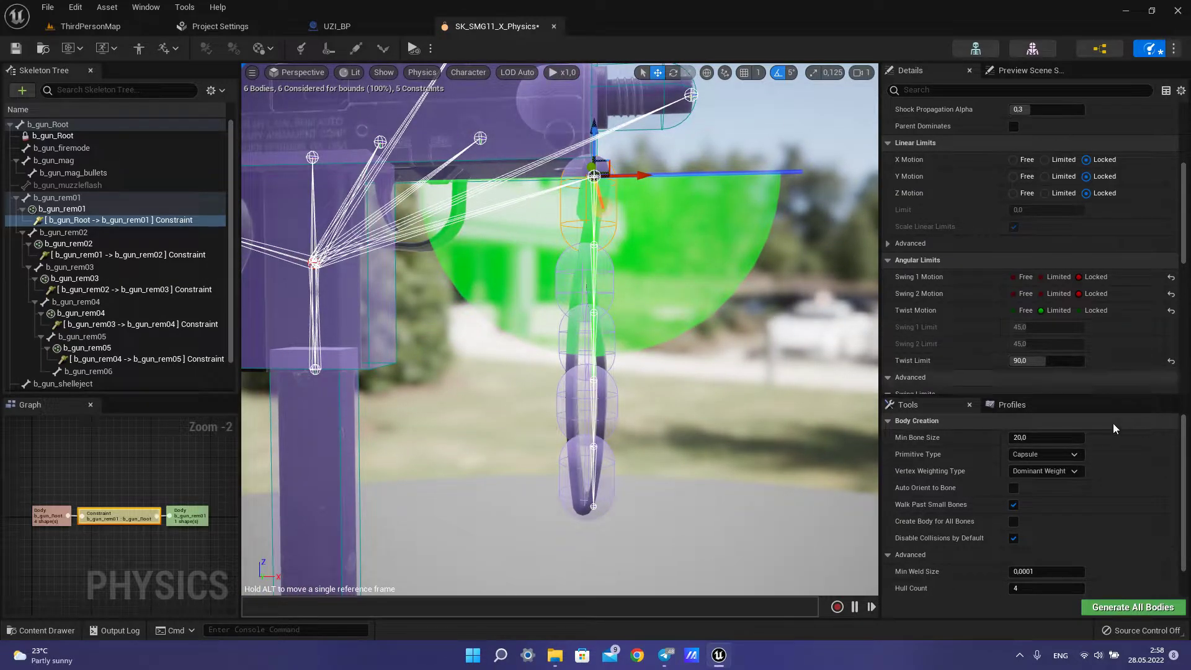
right_drag(683, 373, 657, 347)
right_drag(530, 201, 532, 204)
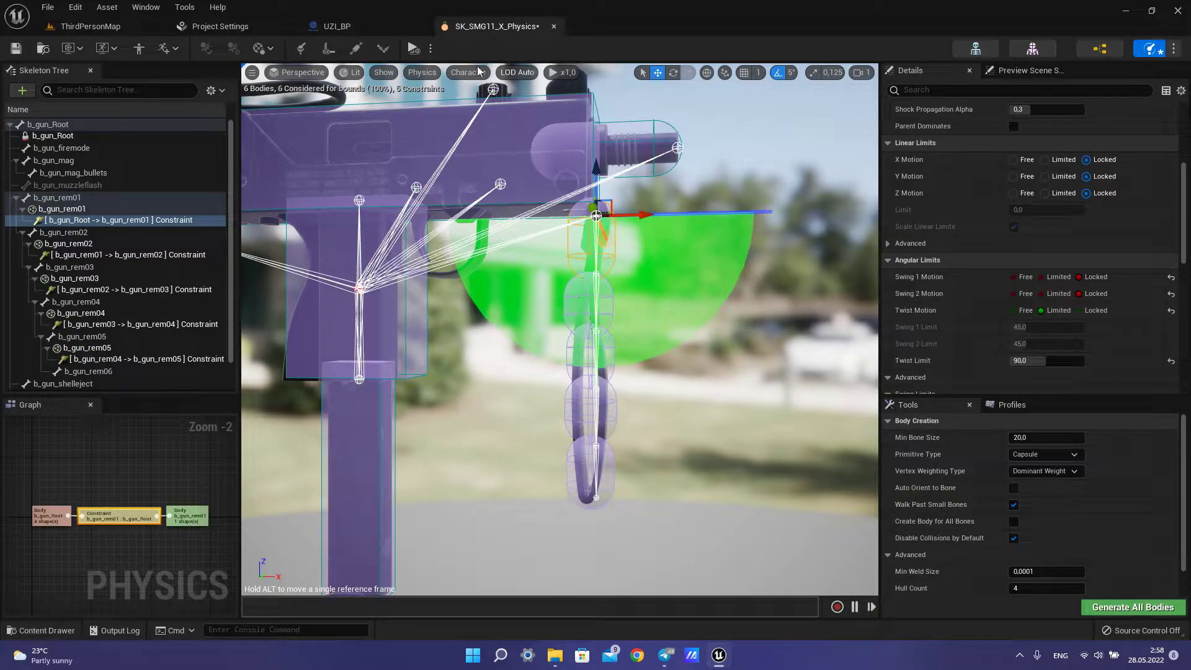
Step: Run the physics simulation, pull the strap towards the muzzle, examine its swing from the side and front, and stop the simulation
click(413, 50)
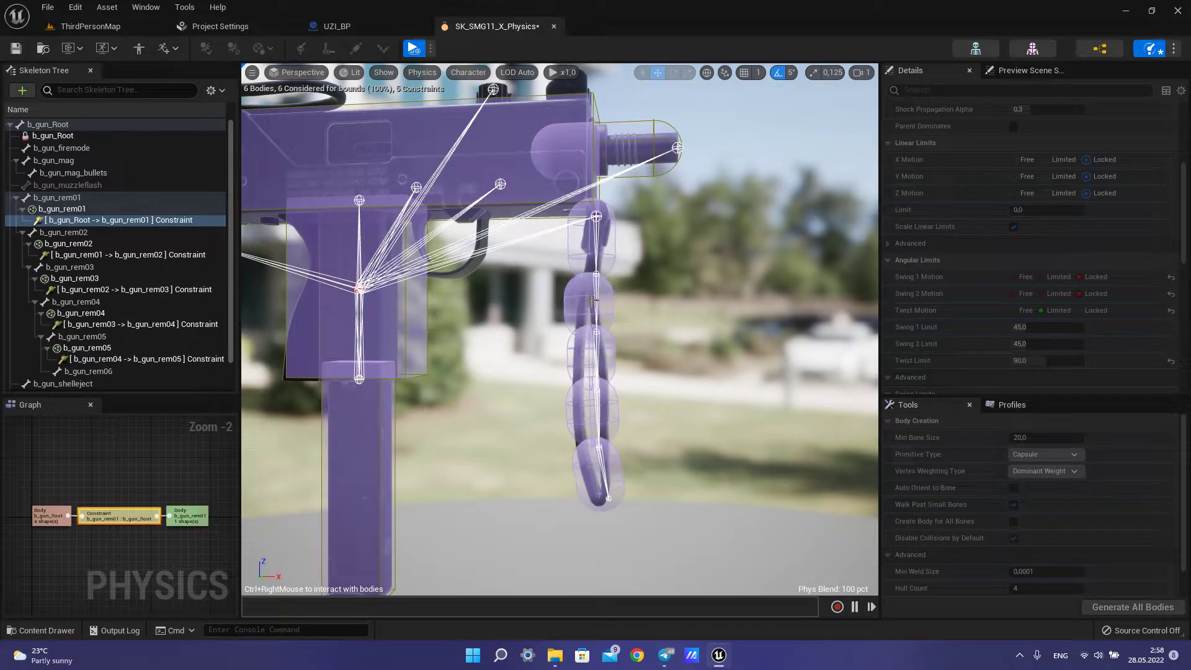
ctrl+right_drag(602, 301, 770, 224)
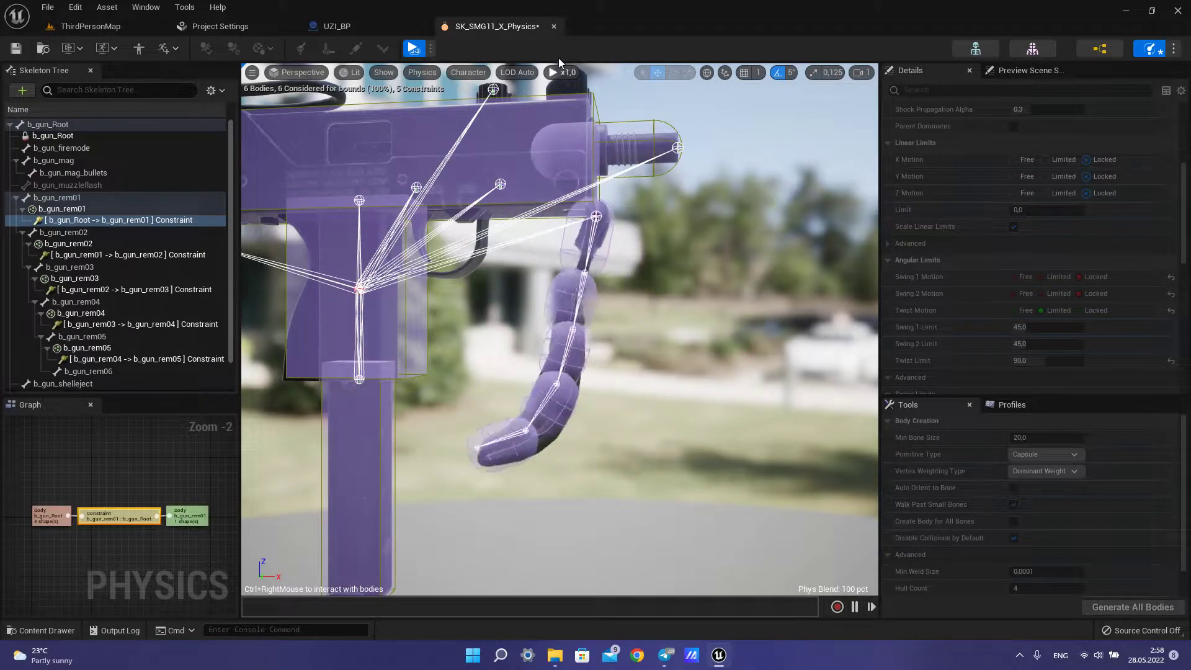
right_drag(694, 366, 623, 363)
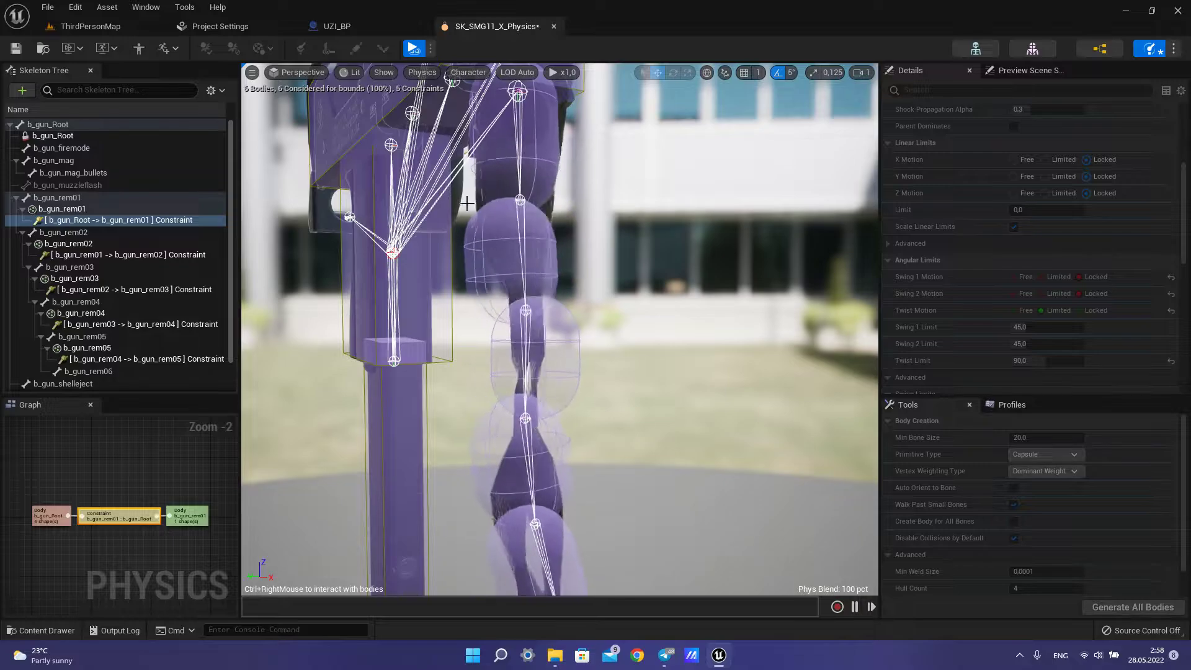
right_drag(584, 264, 558, 202)
right_drag(687, 299, 686, 374)
scroll(686, 299, down, 2)
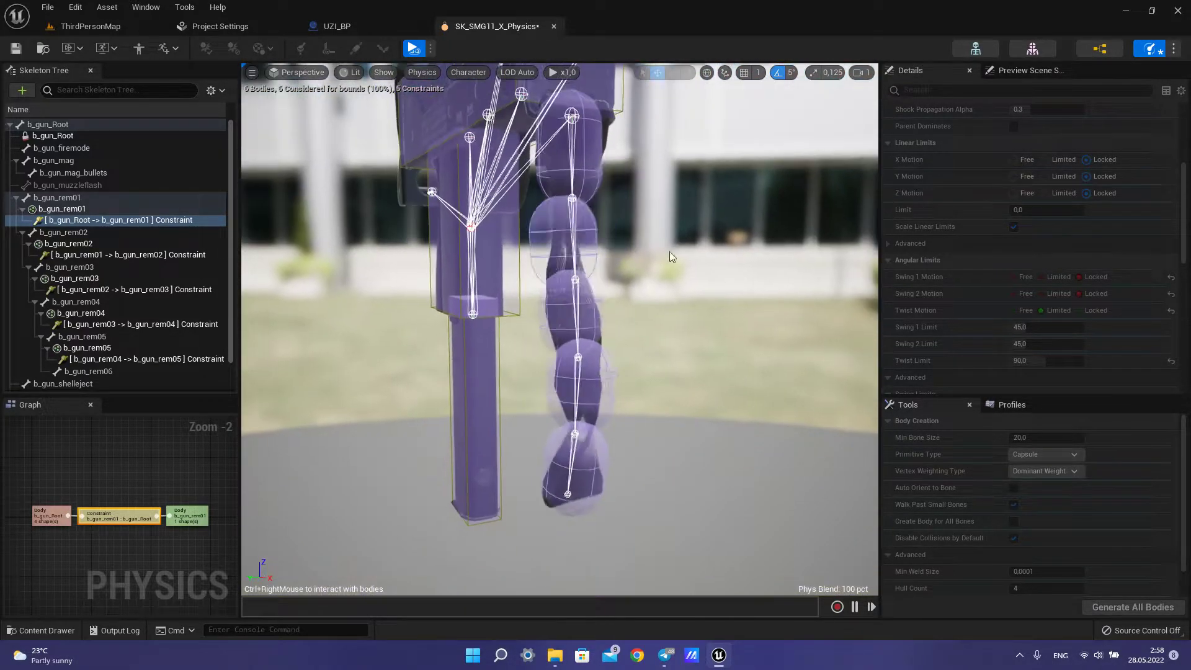
click(417, 54)
Step: On the four constraints linking b_gun_rem01 through b_gun_rem05, set Swing 1, Swing 2 and Twist Motion to Limited
click(112, 255)
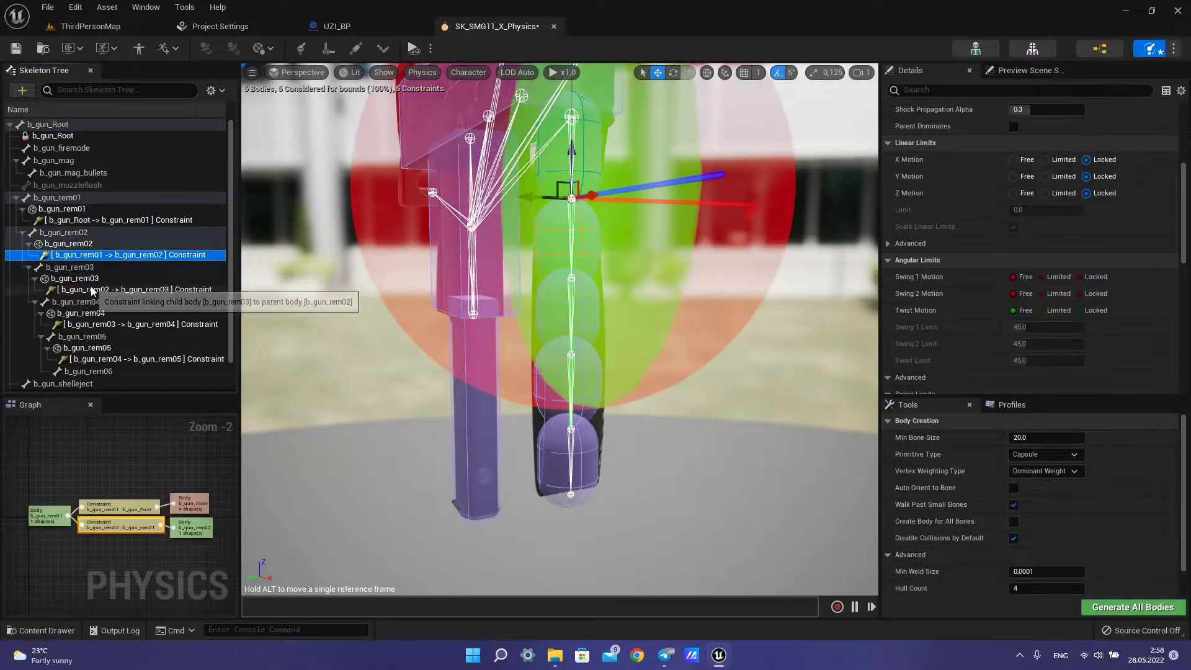
ctrl+click(108, 289)
ctrl+click(99, 325)
ctrl+click(99, 358)
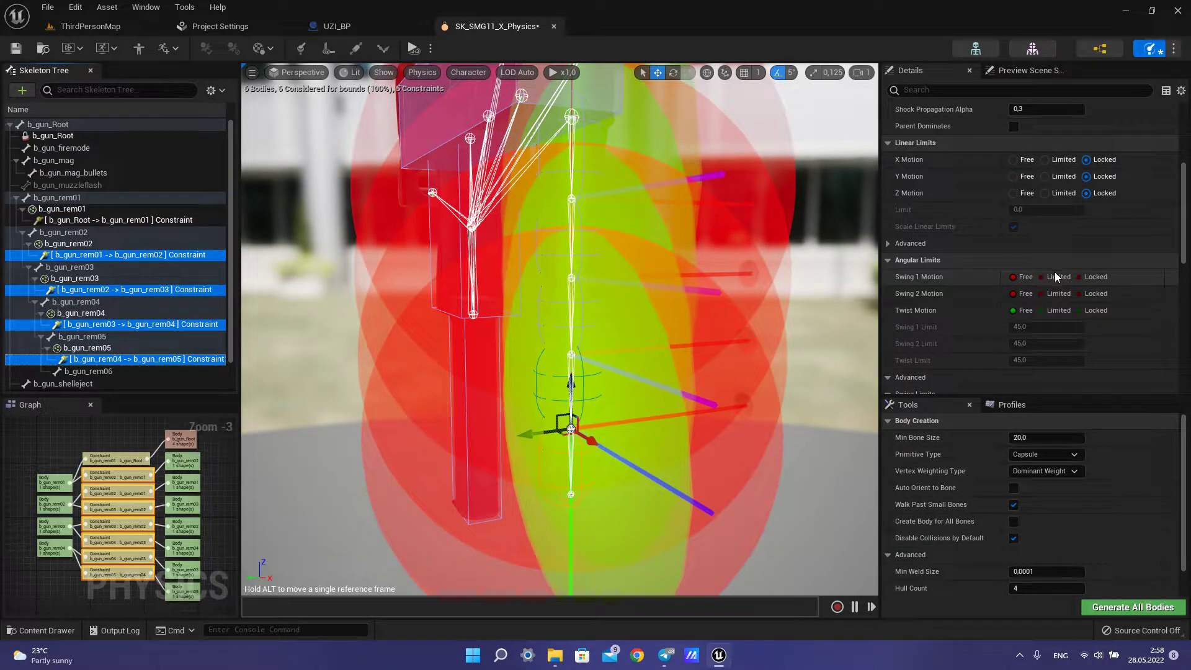
click(1051, 294)
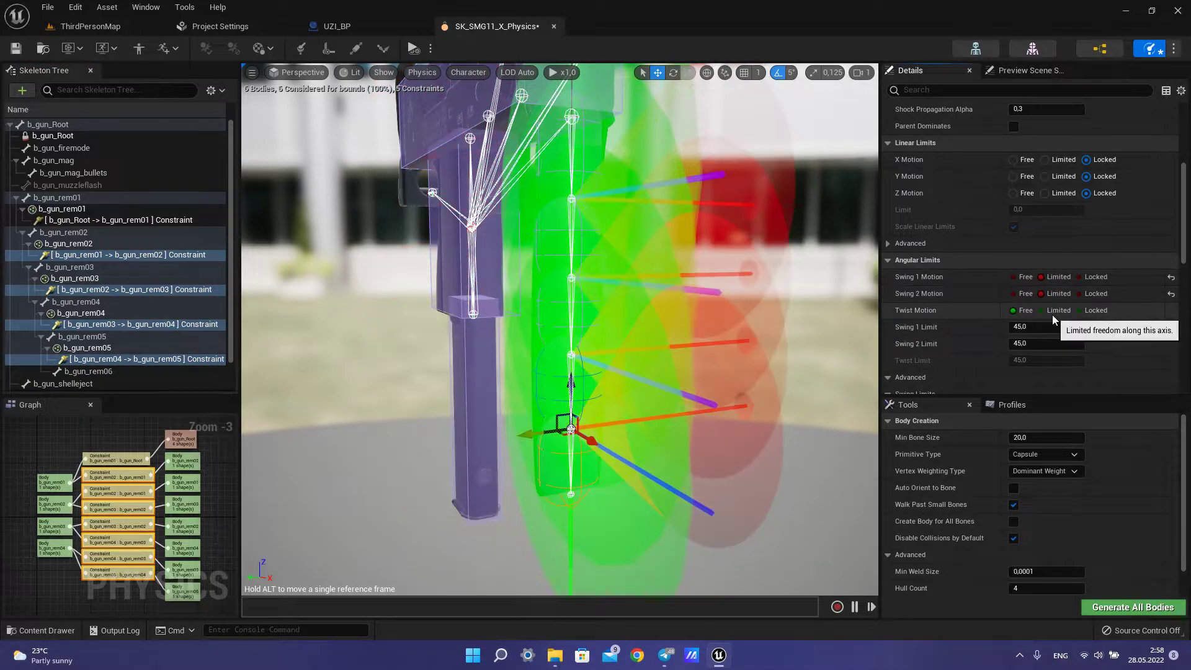
click(1052, 311)
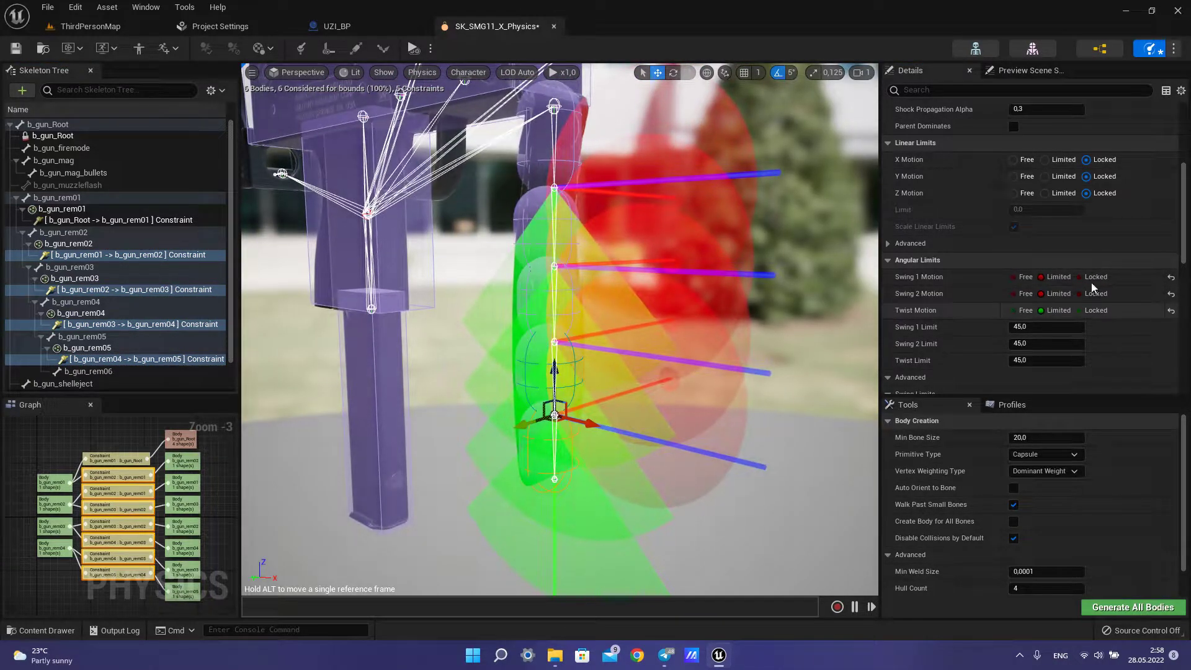
right_drag(582, 426, 661, 421)
Step: Simulate again, pull the lower strap bodies in several directions to test the limited joints, and stop the simulation
click(413, 48)
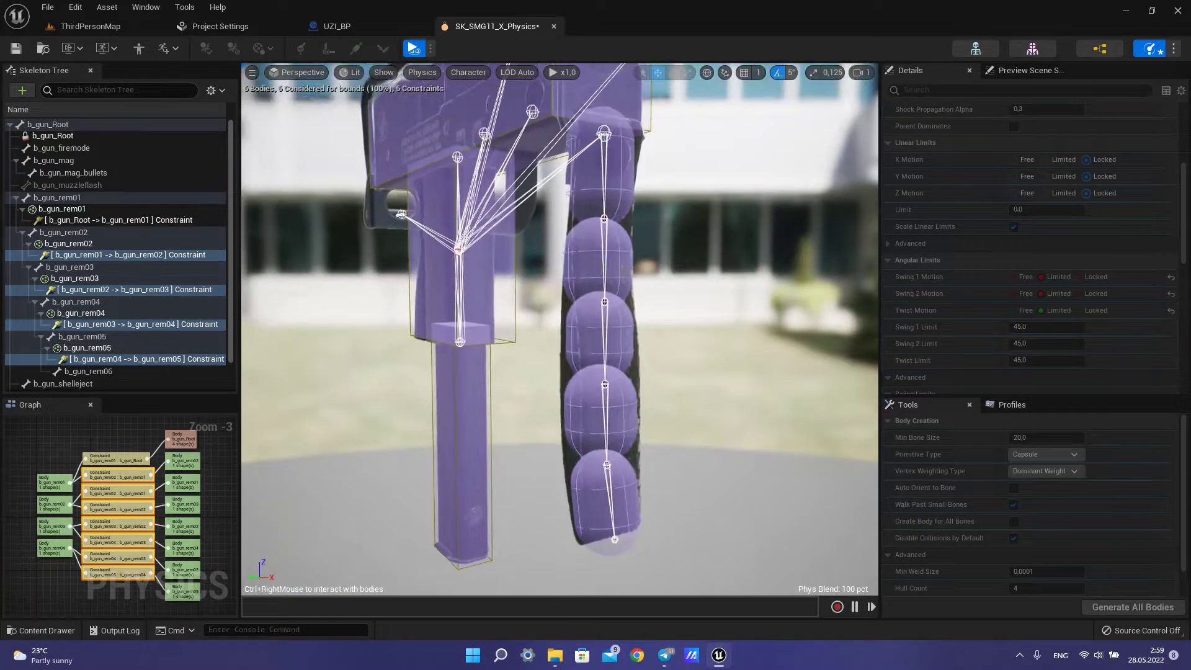
ctrl+right_drag(623, 391, 791, 220)
right_drag(709, 299, 776, 298)
ctrl+right_drag(547, 474, 775, 76)
mouse_move(698, 330)
right_down()
mouse_move(699, 385)
mouse_move(806, 335)
mouse_move(699, 330)
right_up()
ctrl+right_drag(617, 403, 163, 151)
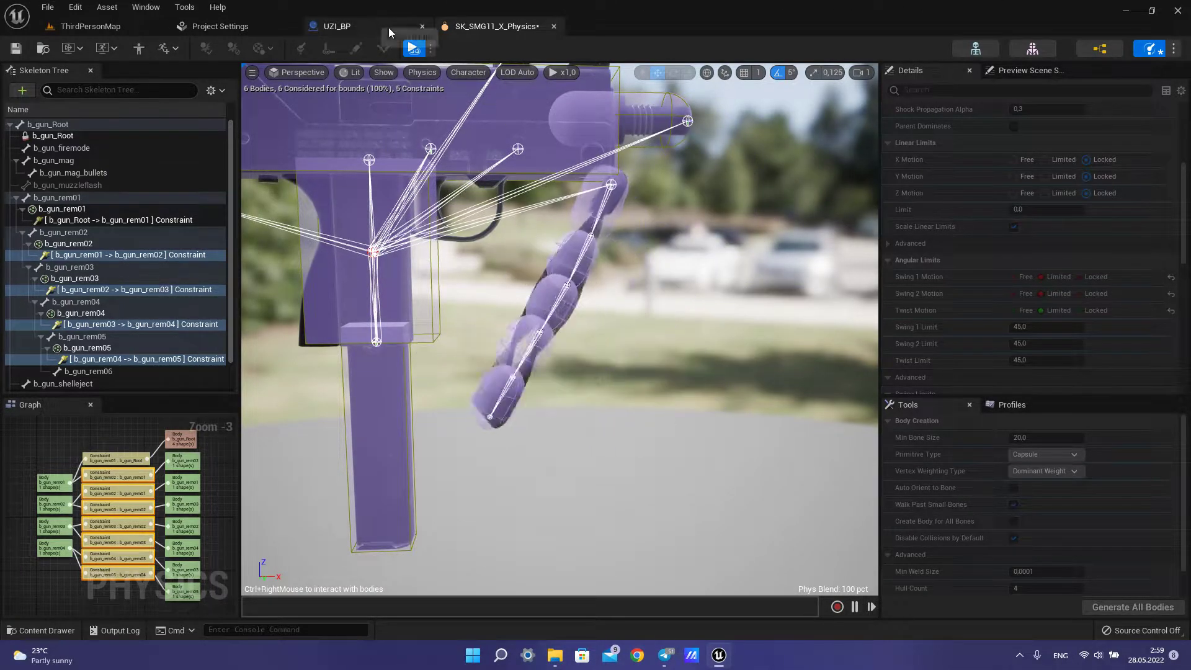
click(412, 49)
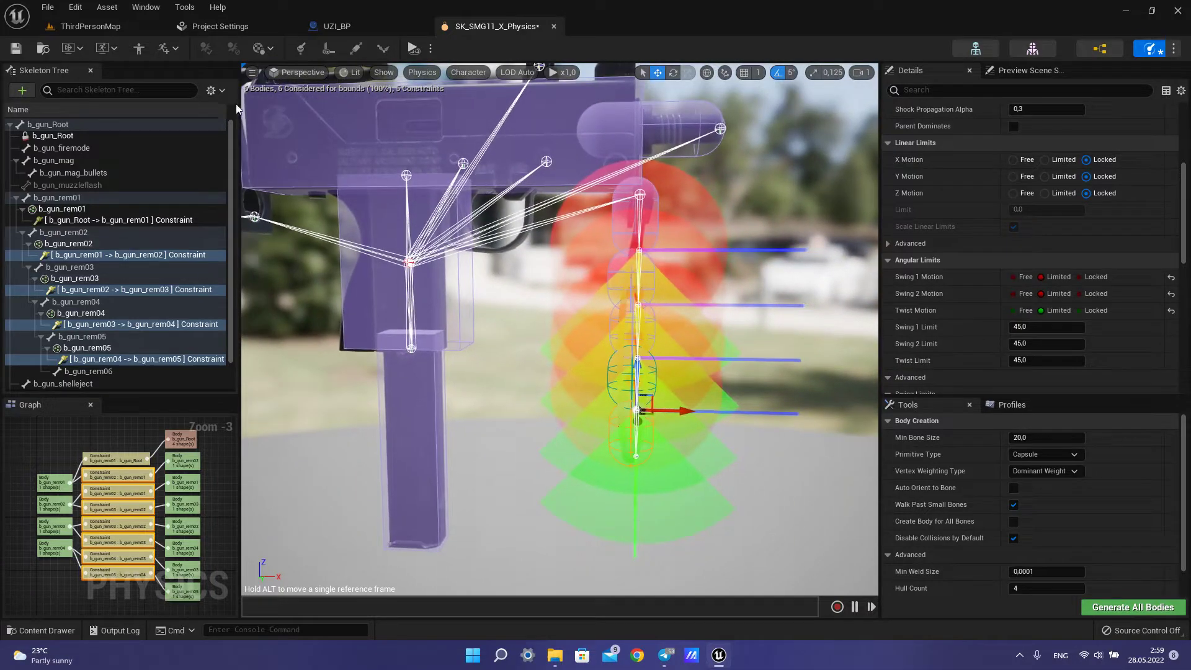
Step: Filter the constraints out of the skeleton tree so only bones and bodies are listed
click(186, 244)
click(214, 90)
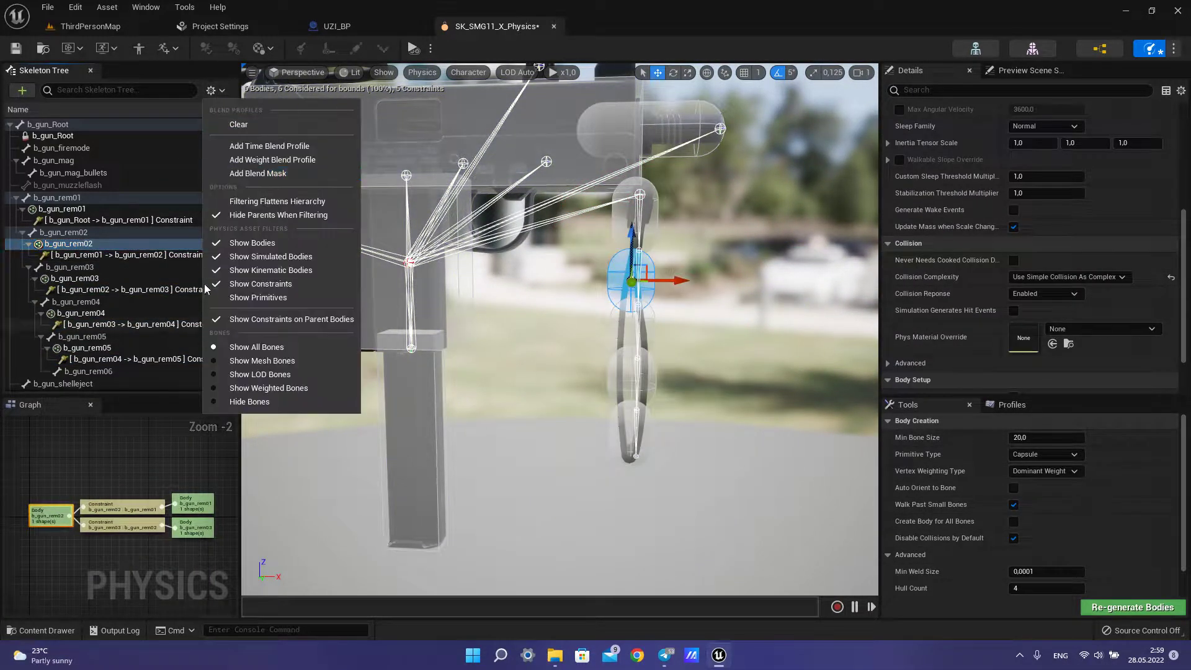
click(260, 285)
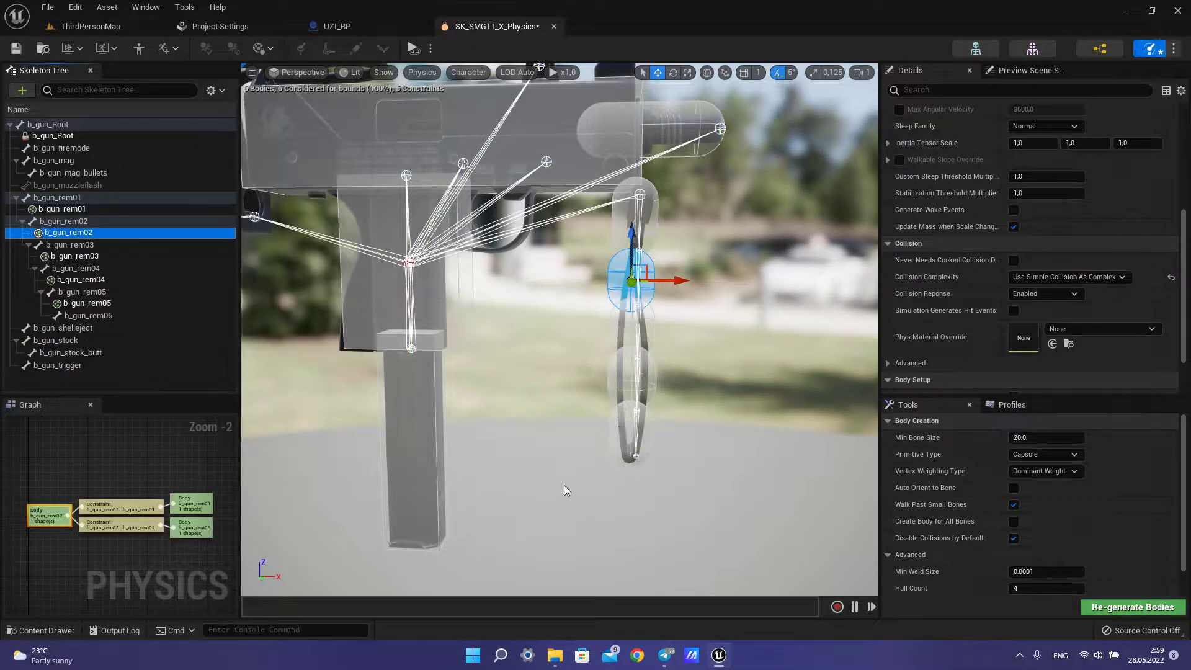
Step: Examine which bodies the b_gun_rem02 and b_gun_rem01 capsules collide with
right_drag(559, 329, 496, 307)
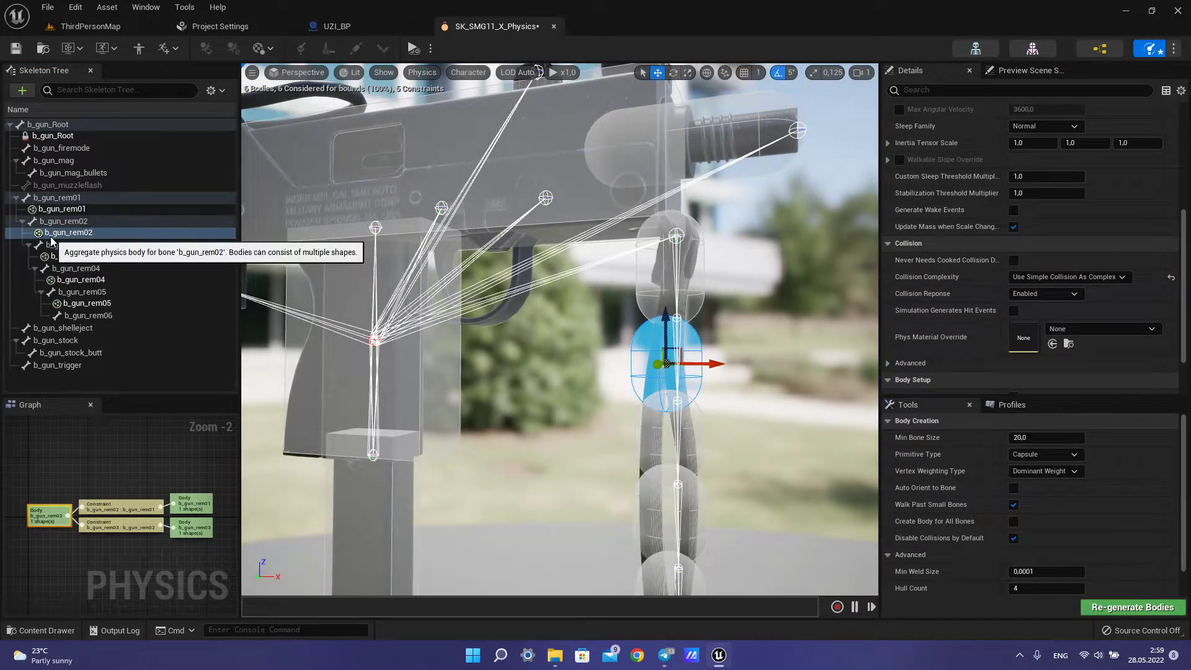
right_drag(683, 331, 682, 416)
scroll(682, 331, down, 3)
right_drag(682, 332, 682, 266)
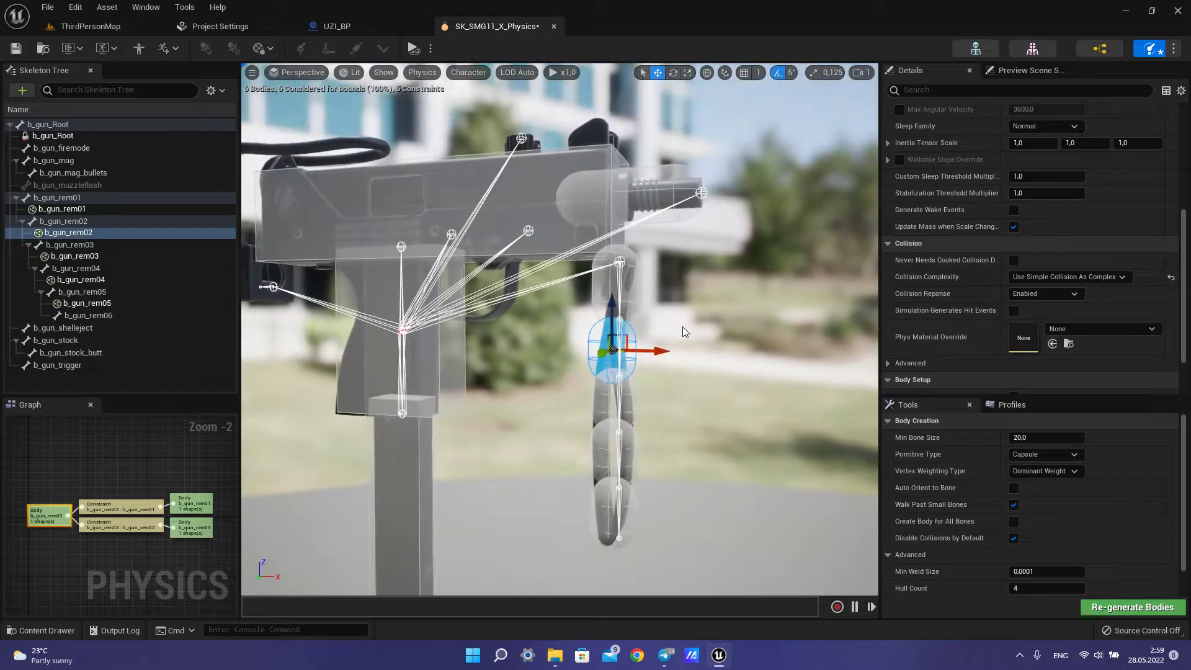
click(614, 290)
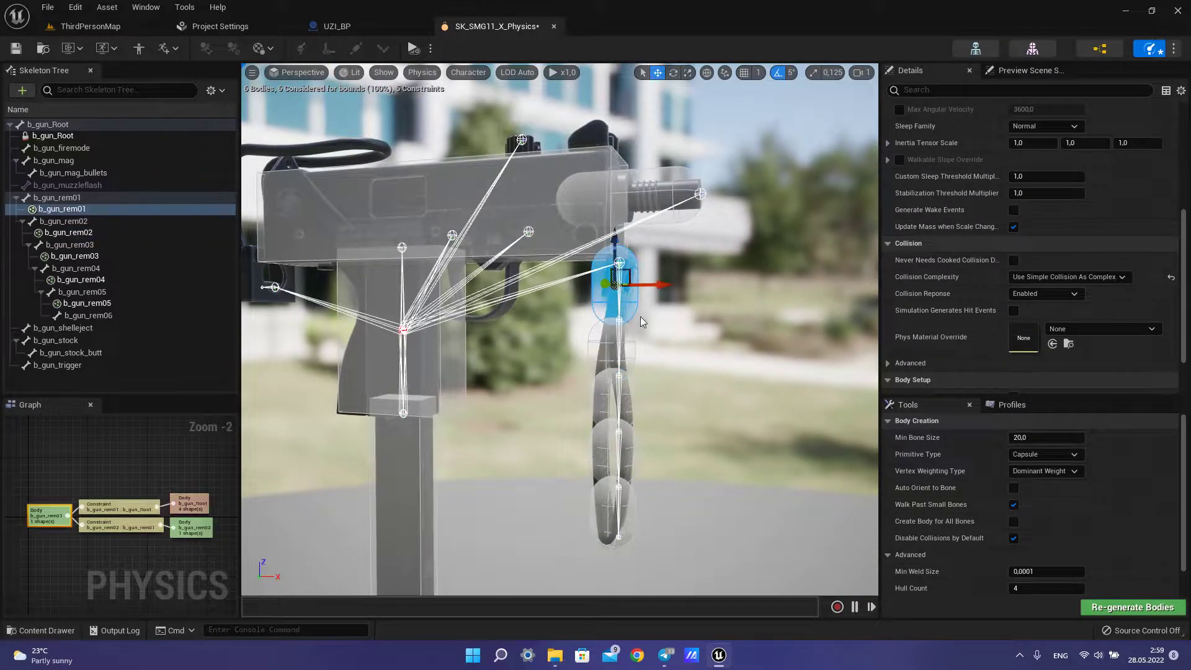
click(611, 515)
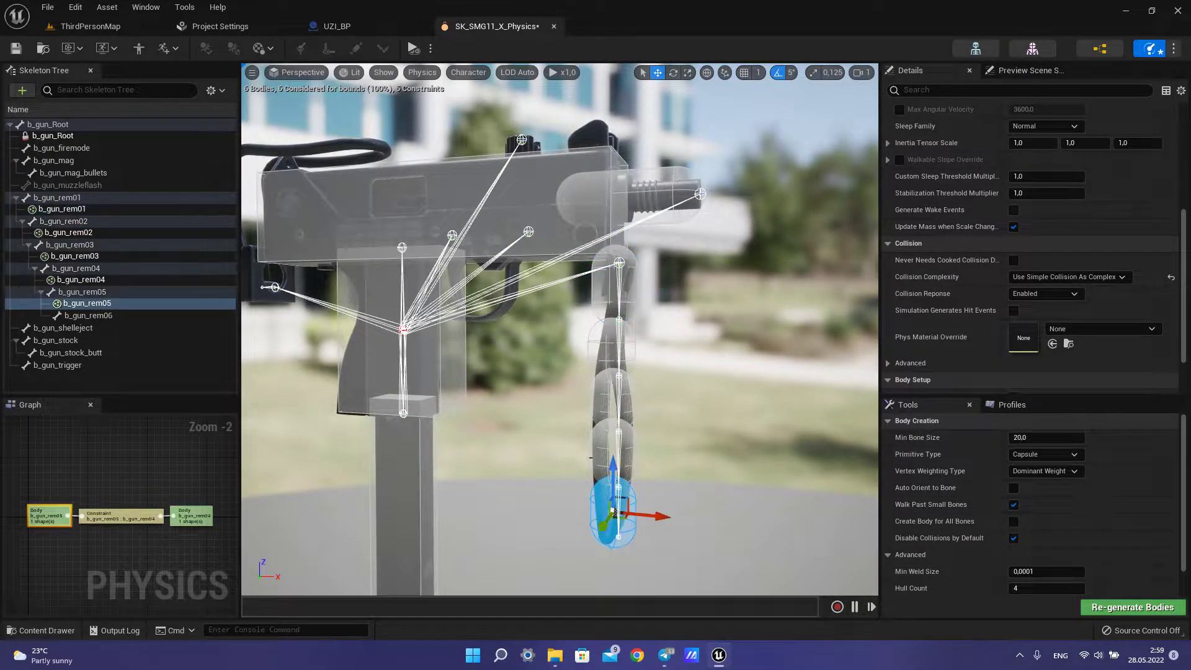
ctrl+click(611, 456)
ctrl+click(611, 400)
ctrl+click(611, 346)
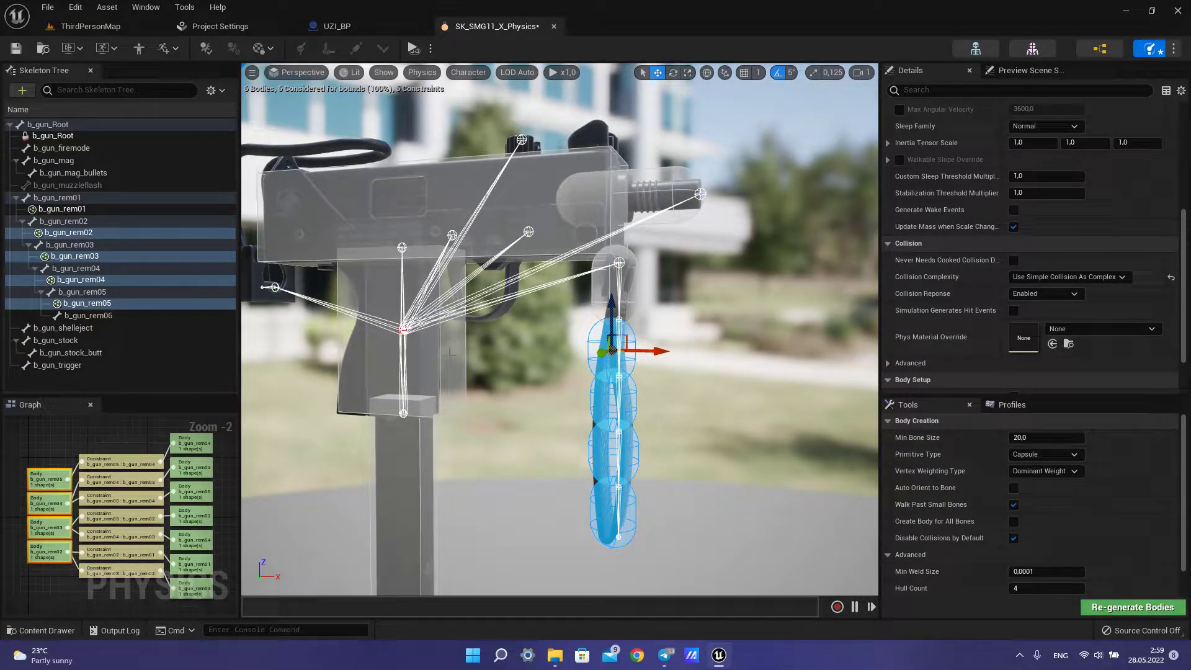
ctrl+click(449, 355)
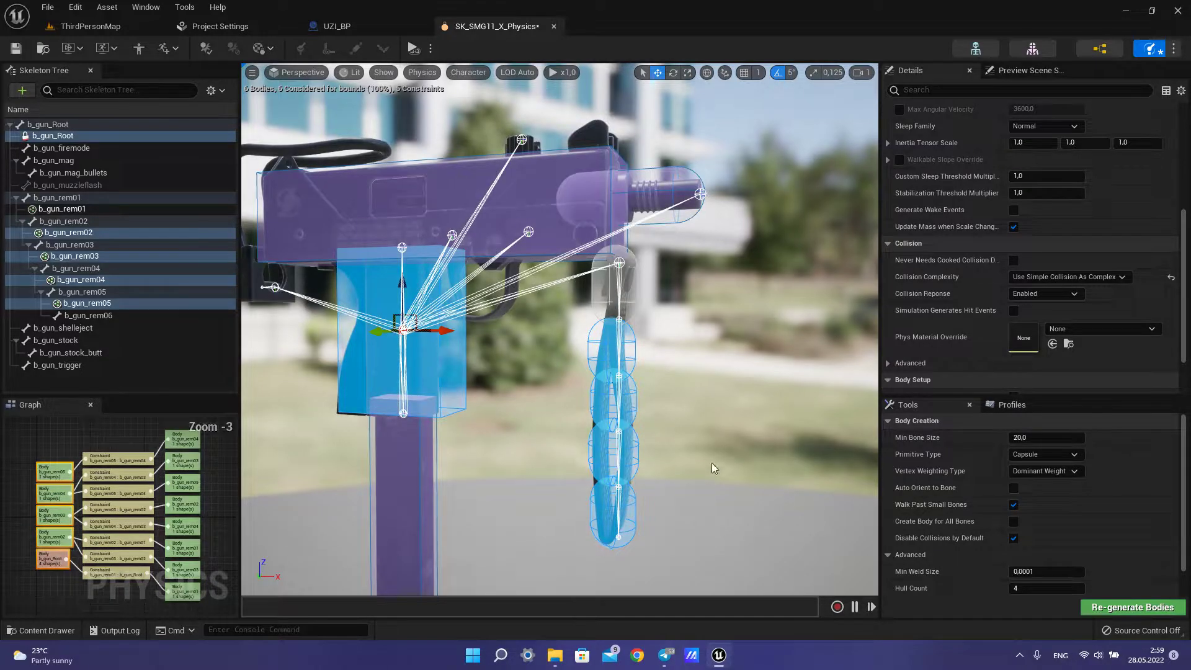
right_click(618, 359)
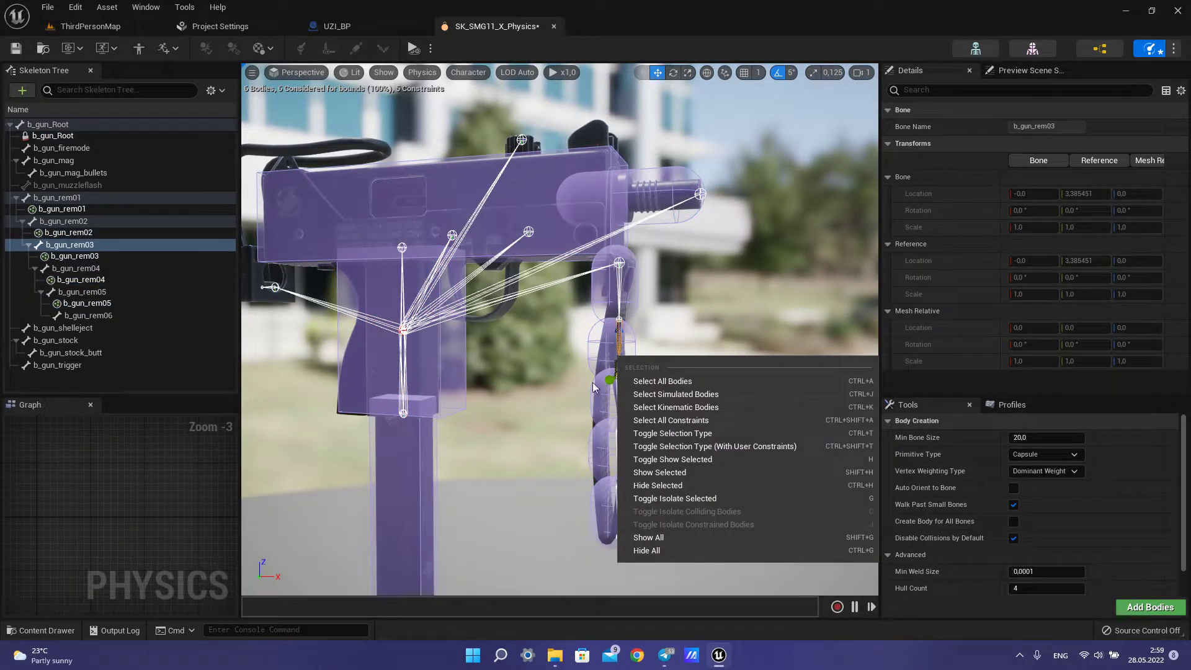
click(582, 504)
Step: Enable collision between the b_gun_rem02 to b_gun_rem05 strap bodies and the b_gun_Root body
click(601, 522)
ctrl+click(601, 447)
ctrl+click(600, 400)
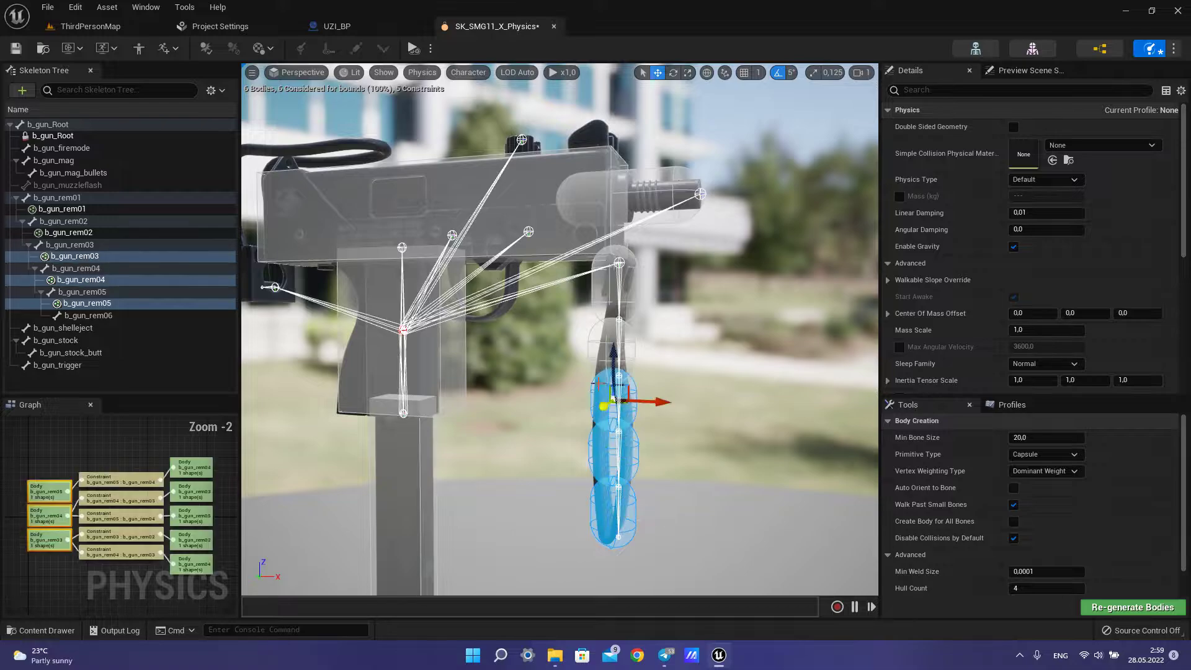
ctrl+click(603, 347)
ctrl+click(575, 355)
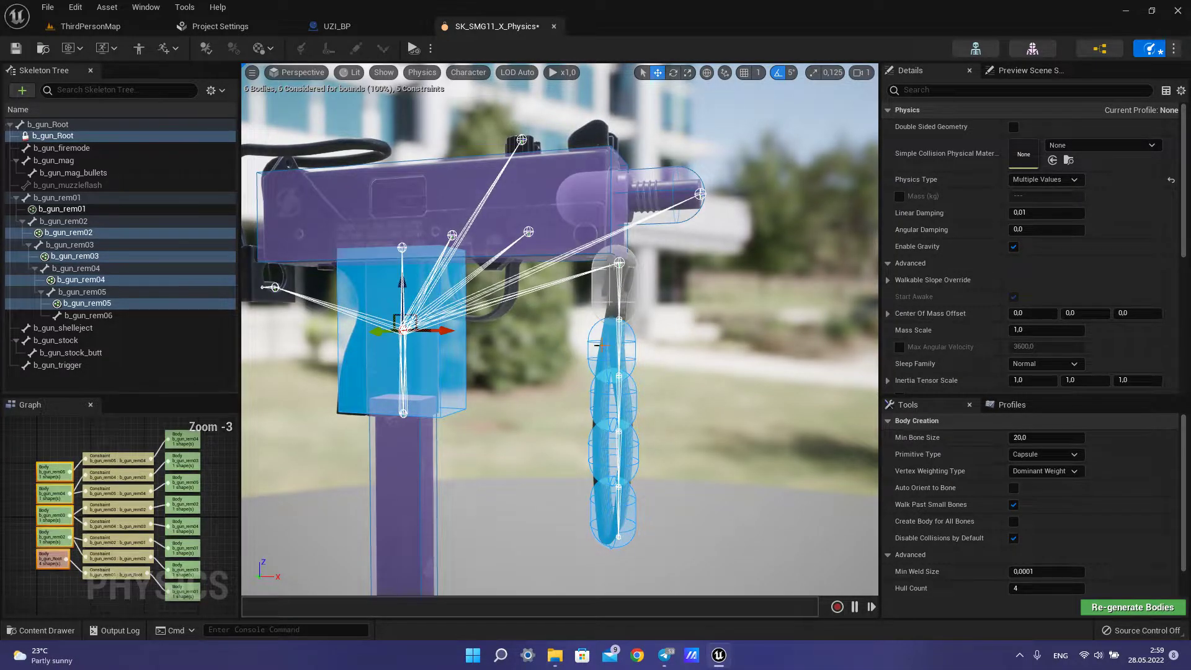
right_click(433, 354)
mouse_move(519, 218)
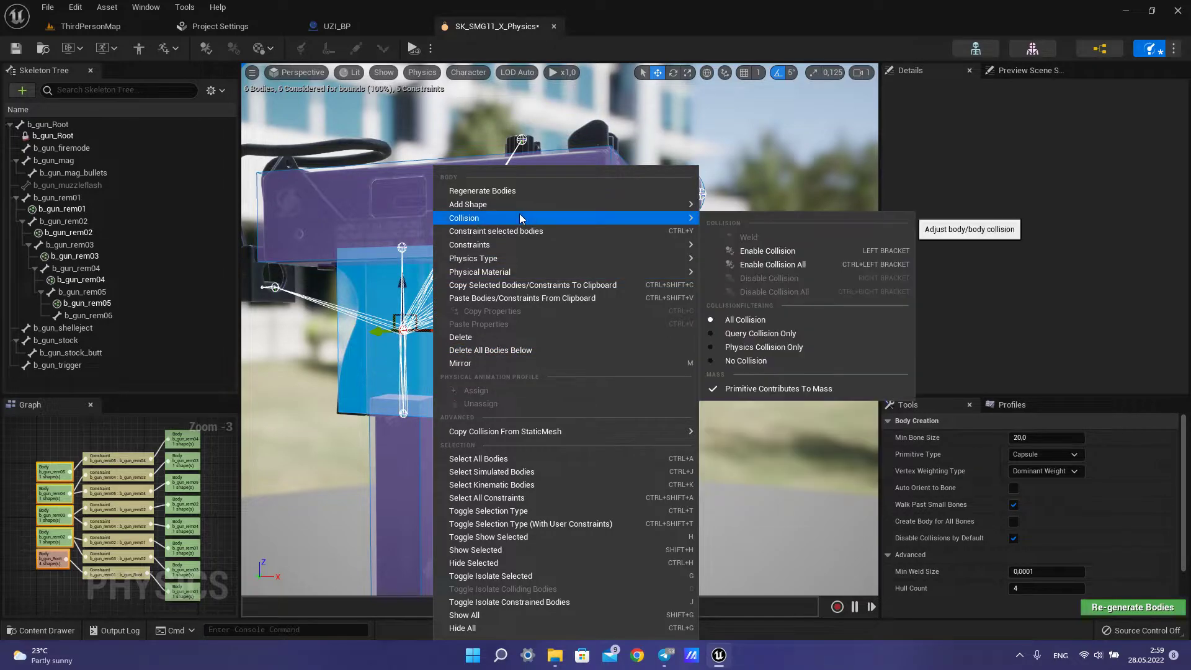
click(796, 252)
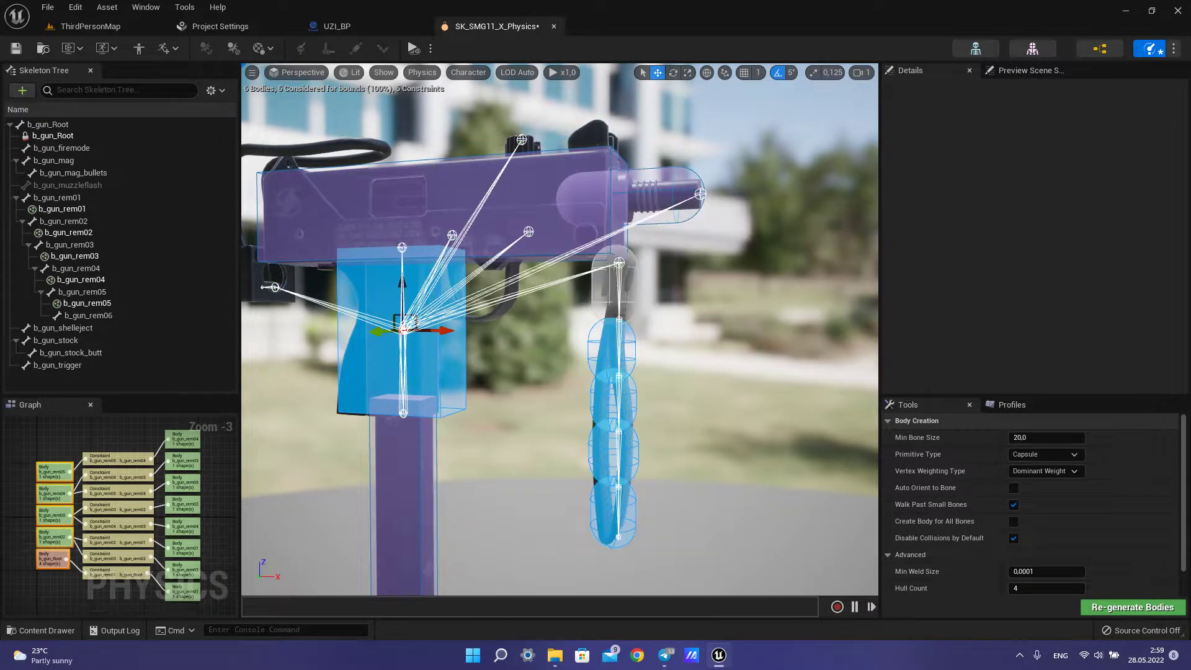
Step: Disable collision among the four lower strap bodies, b_gun_rem02 to b_gun_rem05
click(611, 344)
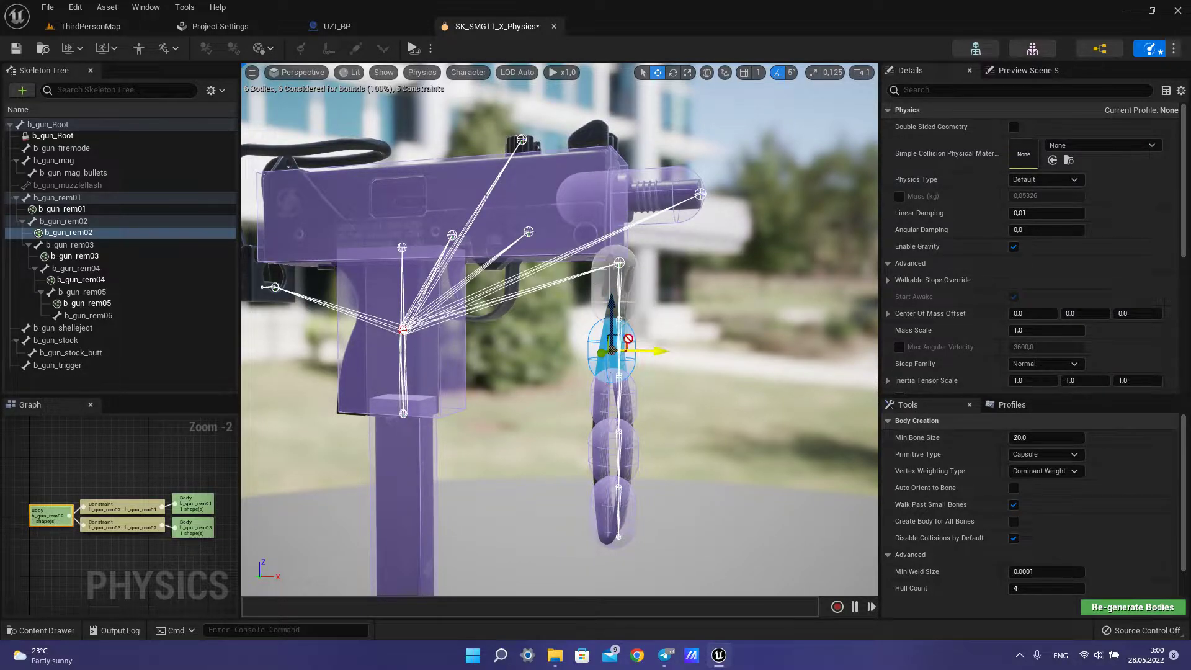
click(636, 414)
click(628, 517)
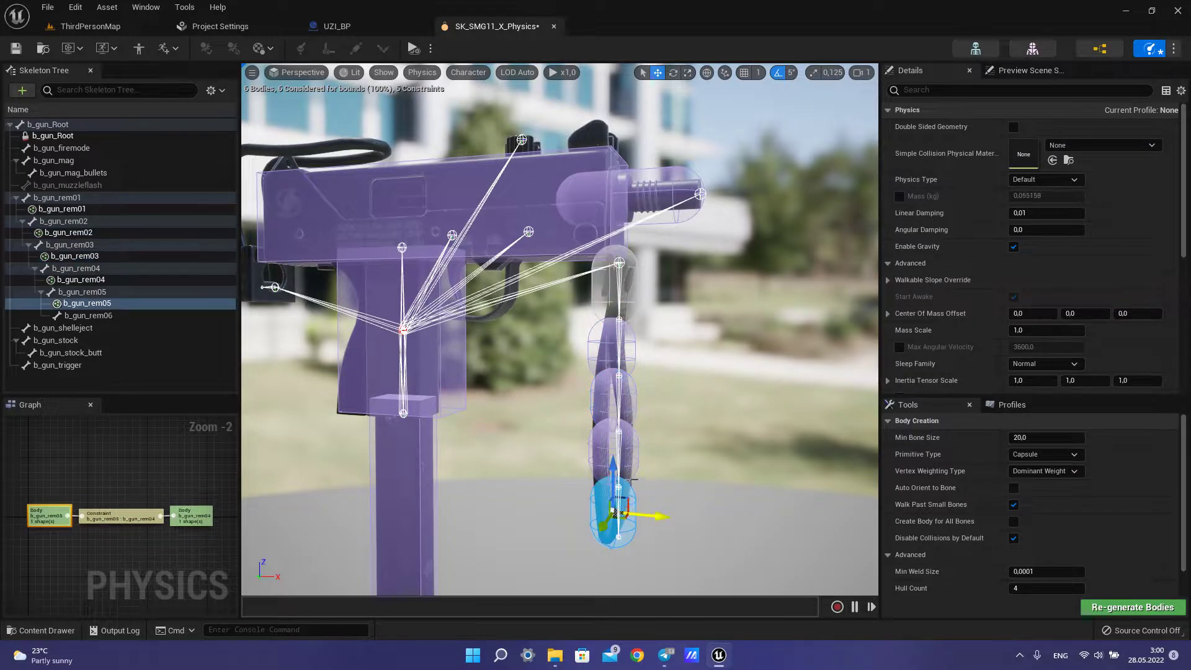
ctrl+click(633, 464)
ctrl+click(628, 359)
ctrl+click(629, 355)
right_click(629, 355)
mouse_move(706, 220)
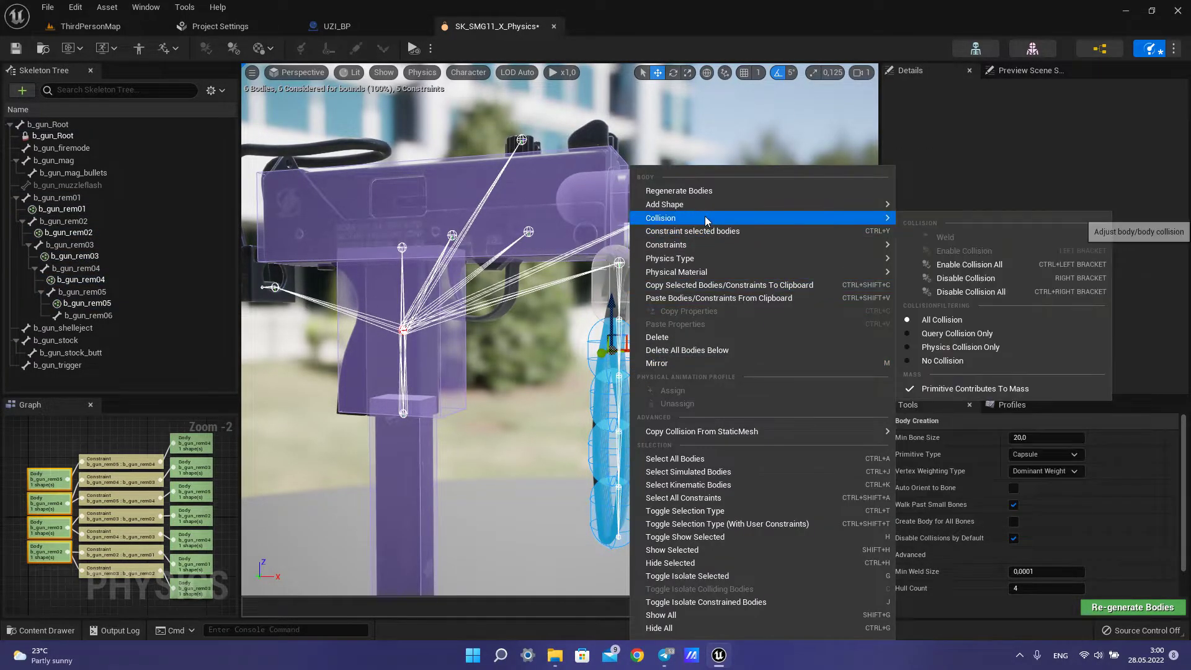
click(984, 279)
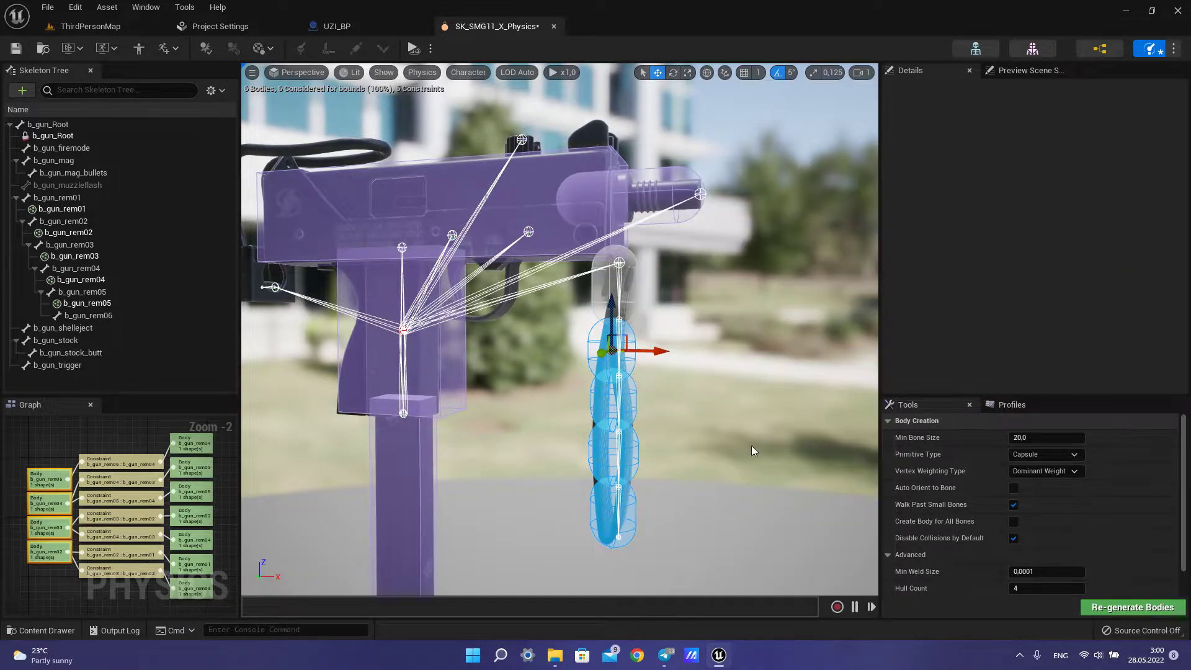
Step: Check which bodies the b_gun_rem05 and b_gun_rem01 capsules collide with
click(670, 489)
click(614, 512)
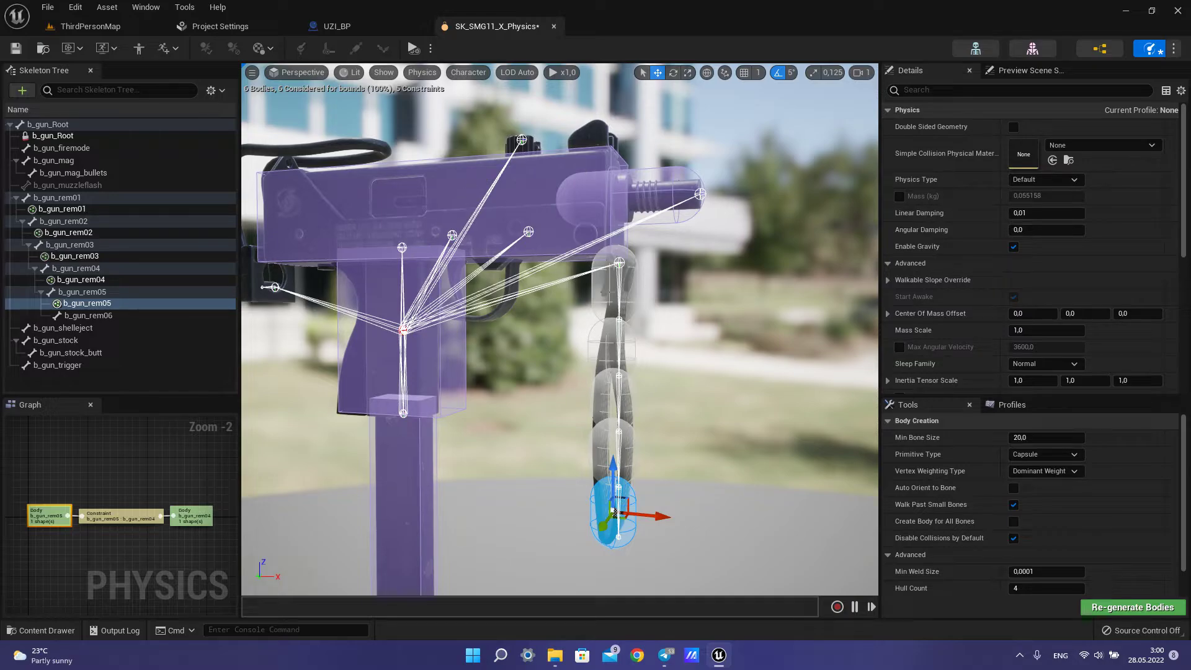
click(619, 299)
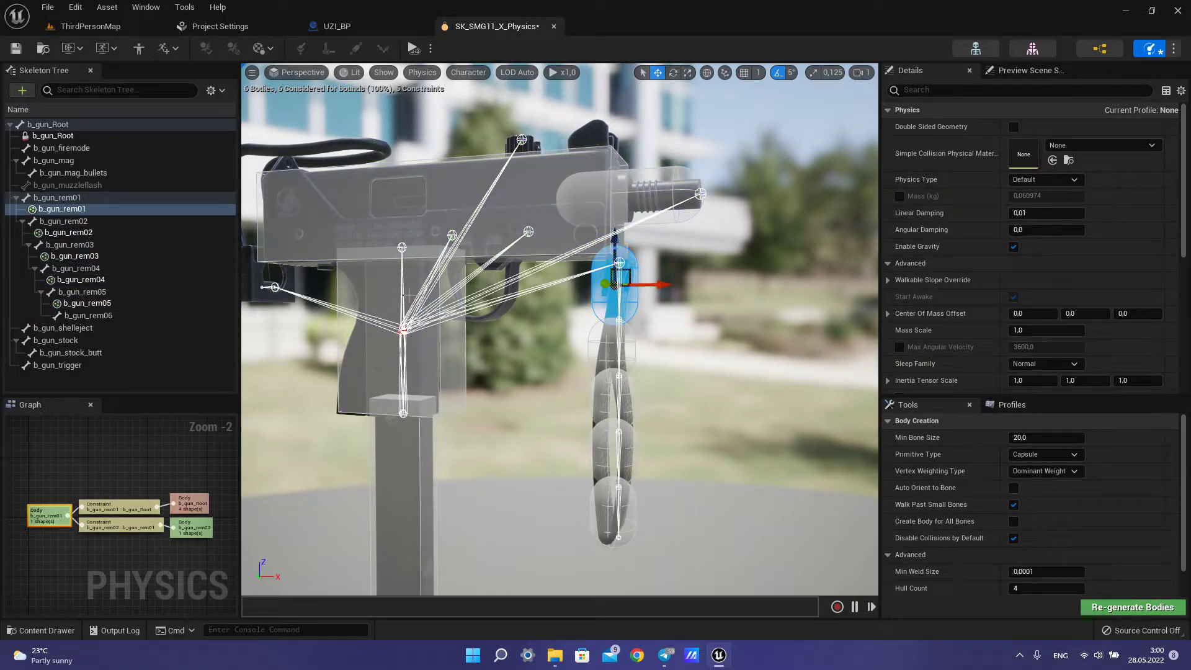
Step: Run the simulation, pull the strap up against the gun to test its collision, and stop the simulation
right_drag(517, 450, 502, 518)
middle_drag(633, 319, 692, 282)
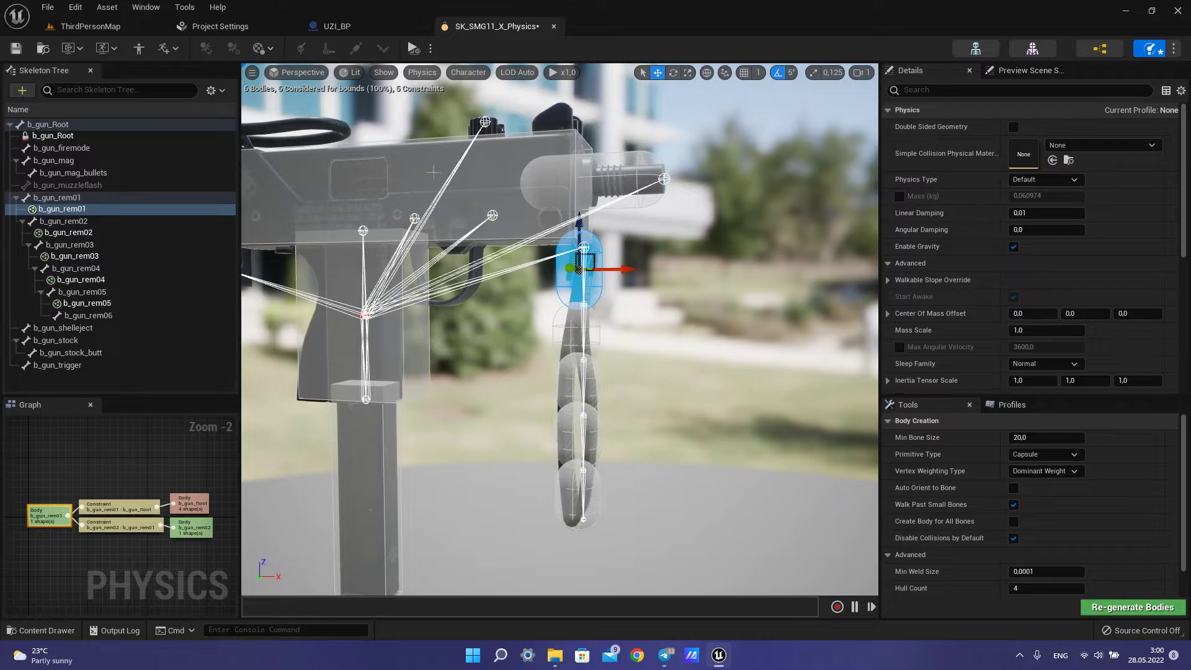
right_drag(434, 172, 408, 228)
scroll(573, 272, down, 2)
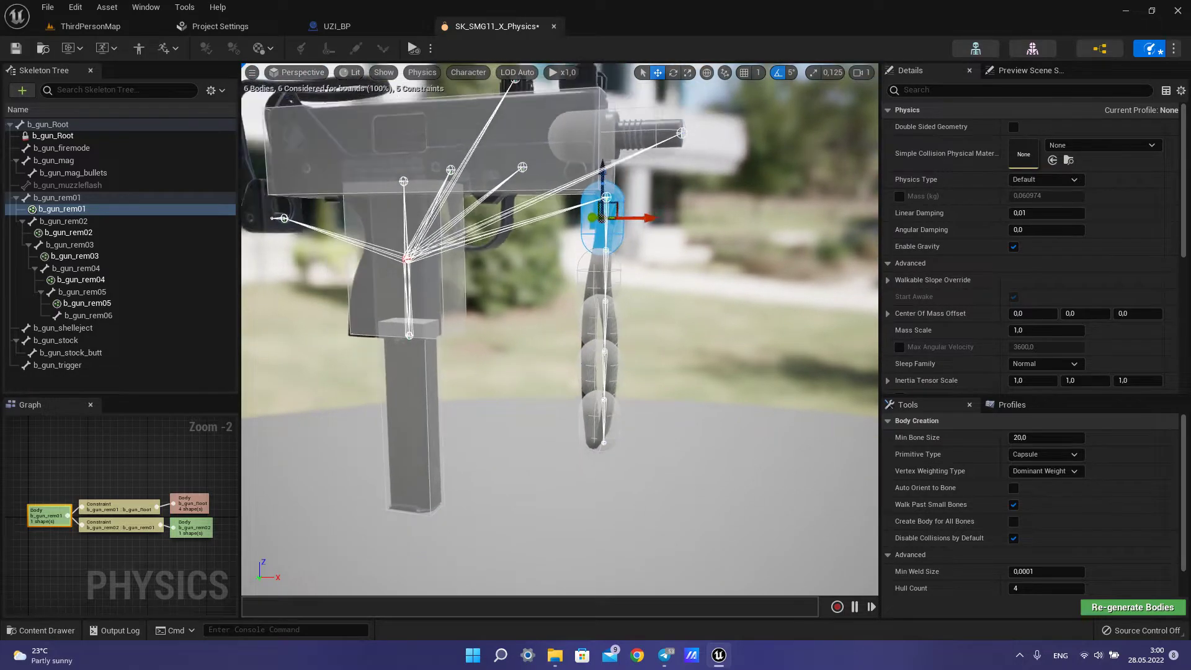
click(413, 50)
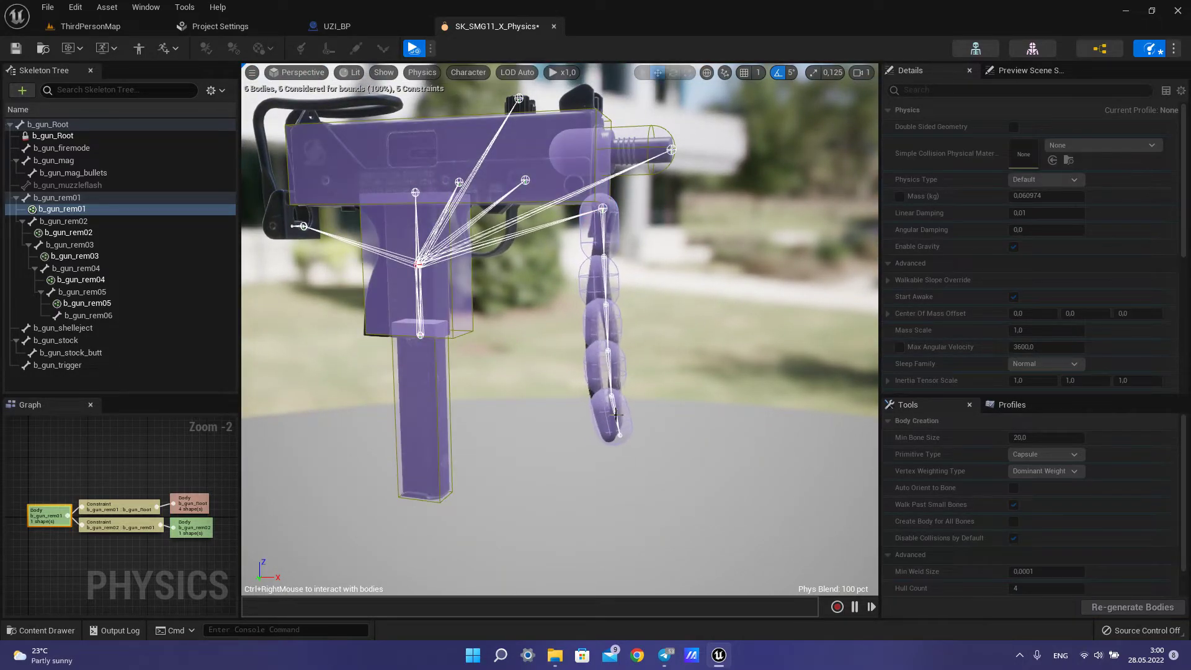
ctrl+right_drag(496, 385, 634, 5)
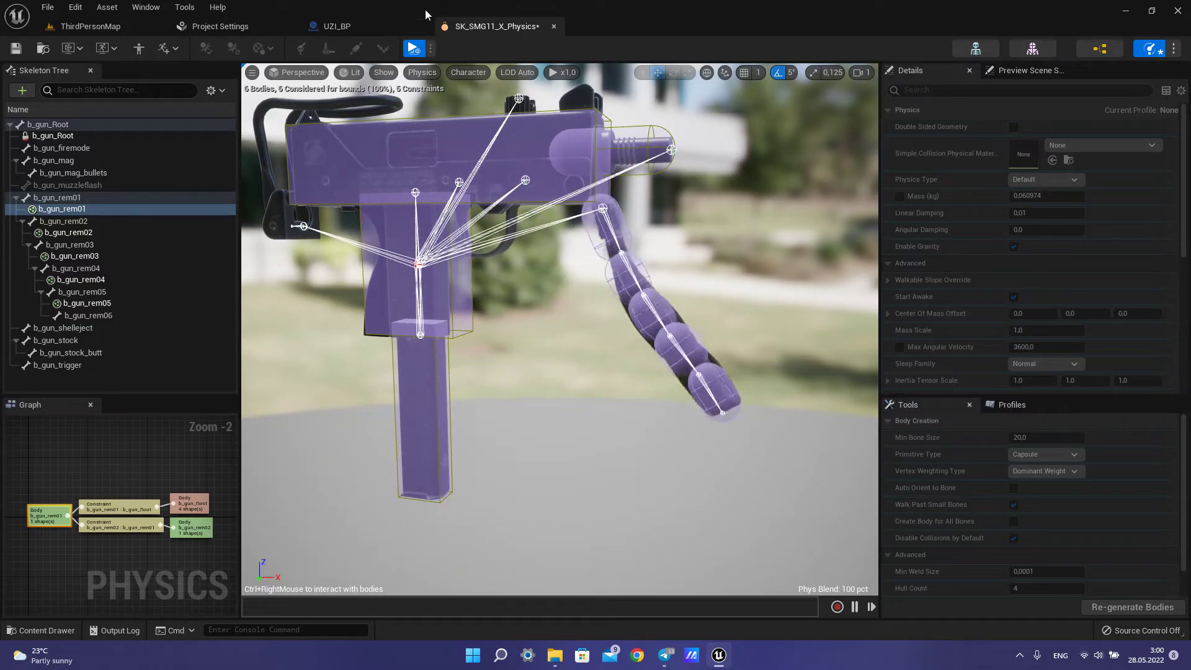
click(413, 50)
Step: Set the Physics Type of the b_gun_Root body to Default
click(51, 138)
click(1045, 179)
click(1029, 203)
click(1045, 179)
click(1048, 191)
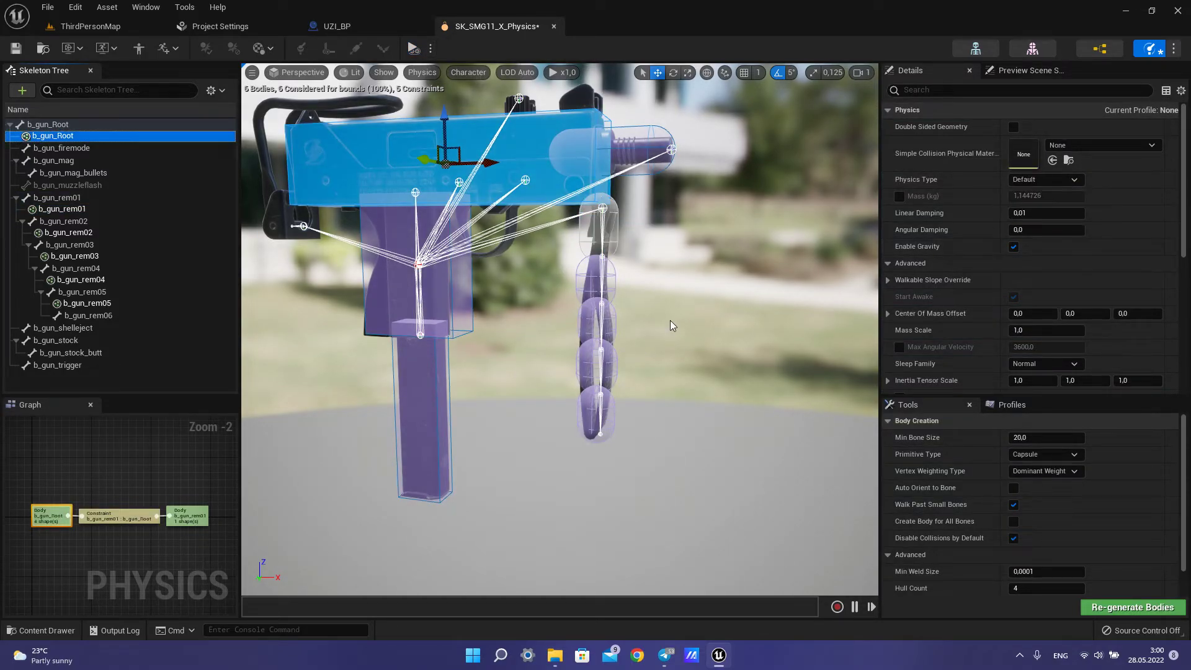
Step: Simulate the whole gun falling to the floor and examine from several angles how the strap rests
click(423, 51)
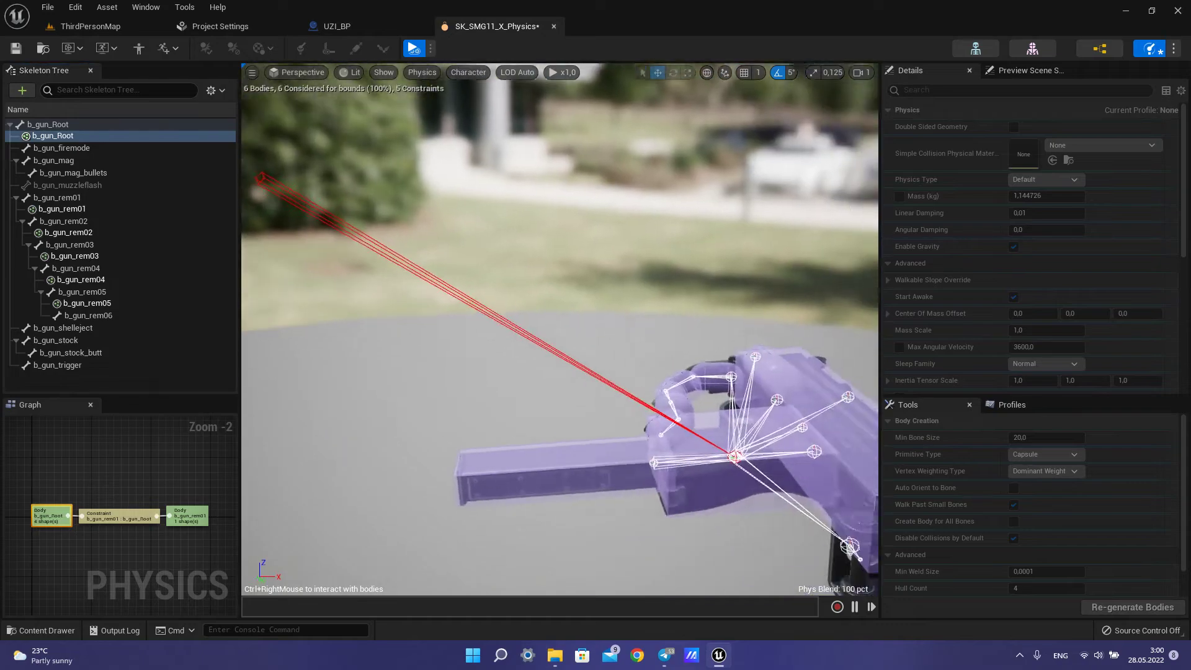
right_drag(565, 385, 688, 441)
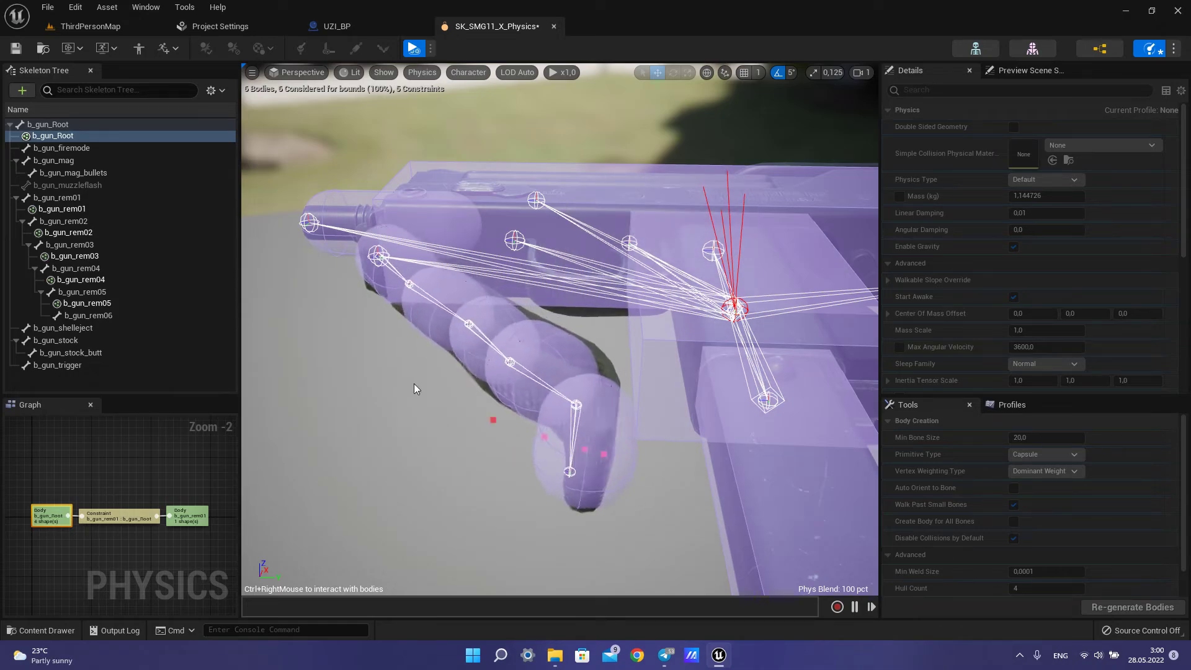
mouse_move(559, 329)
right_down()
mouse_move(561, 360)
mouse_move(688, 422)
mouse_move(558, 372)
mouse_move(546, 335)
right_up()
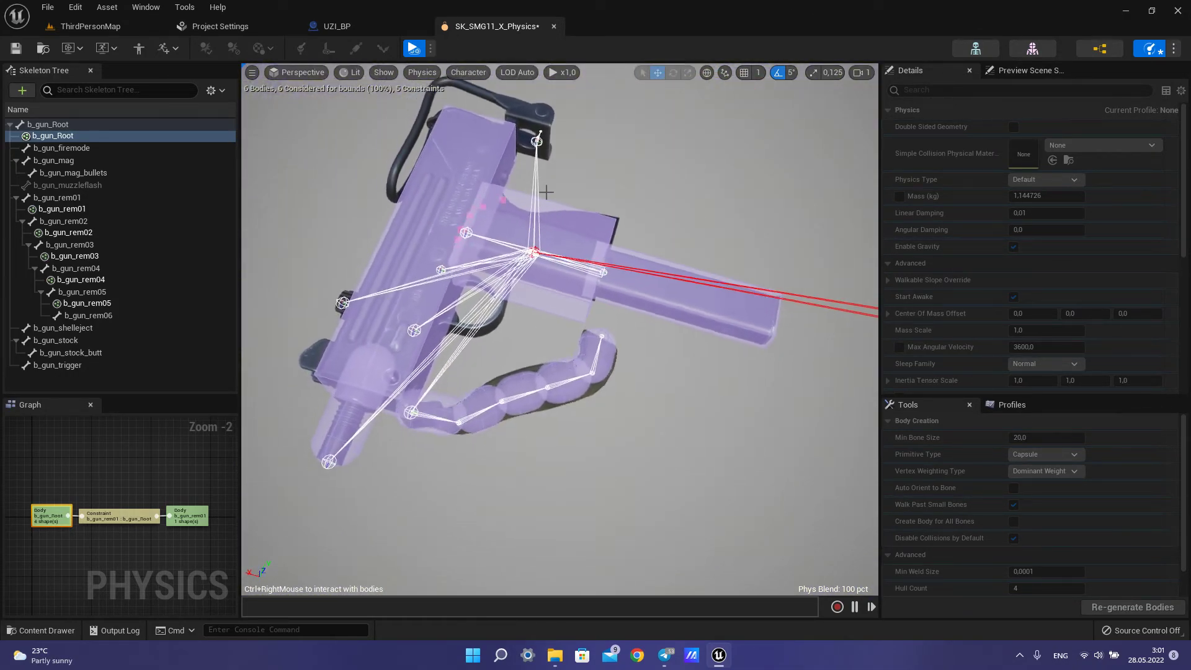